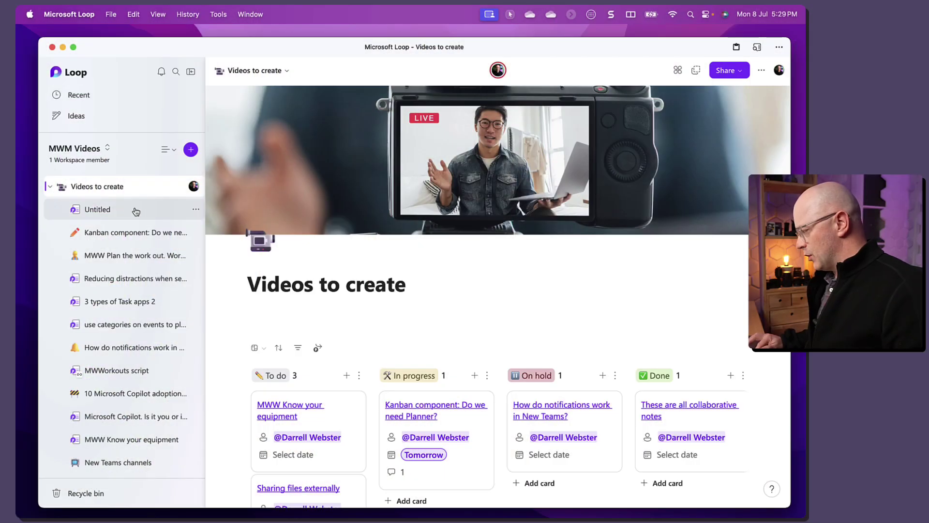
On the Untitled page, insert the Kanban board template using the /kan command
{"action": "left_click", "coordinate": [123, 213]}
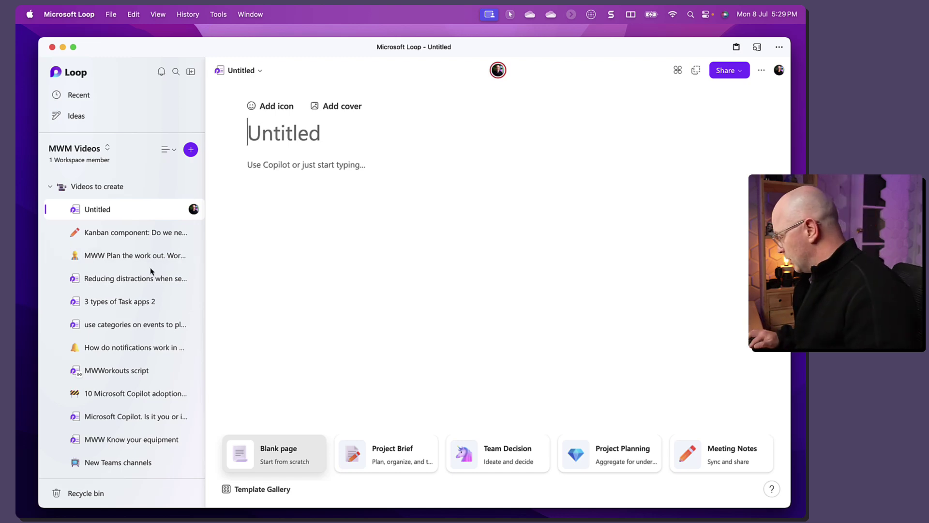
{"action": "left_click", "coordinate": [255, 167]}
{"action": "type", "text": "/"}
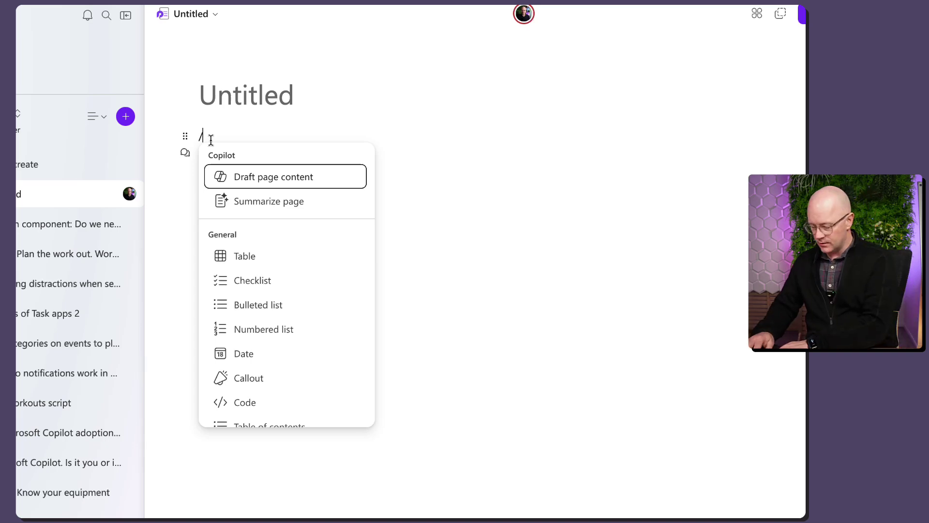
{"action": "type", "text": "kan"}
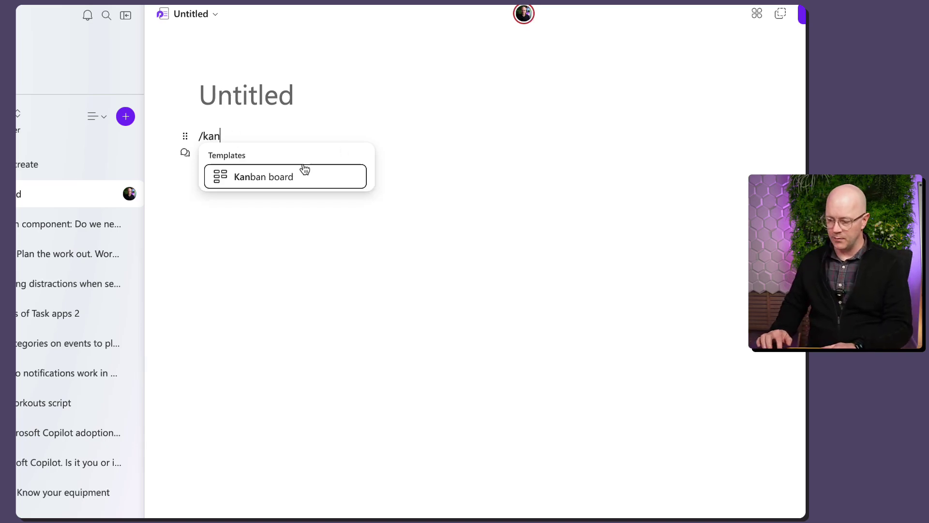
{"action": "left_click", "coordinate": [296, 179]}
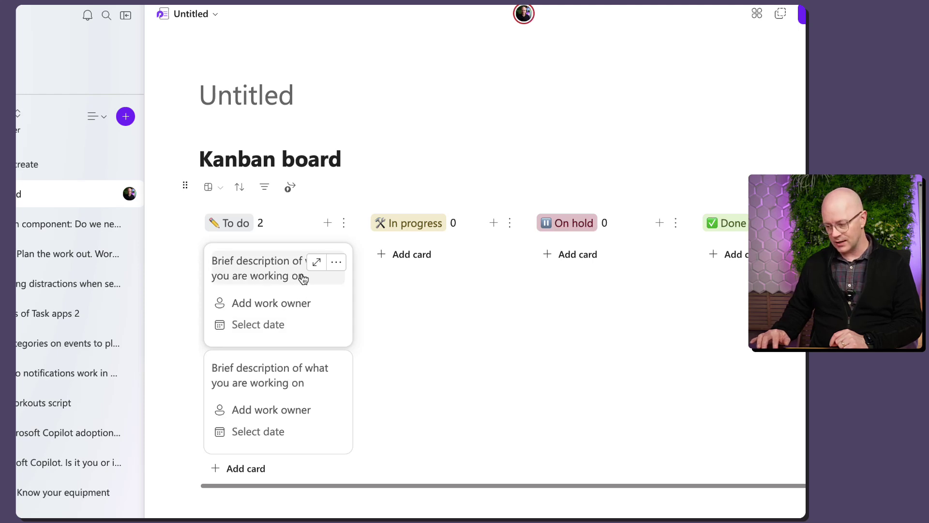
Open the first card's details, look over the Add field options, then return to Videos to create
{"action": "left_click", "coordinate": [317, 264]}
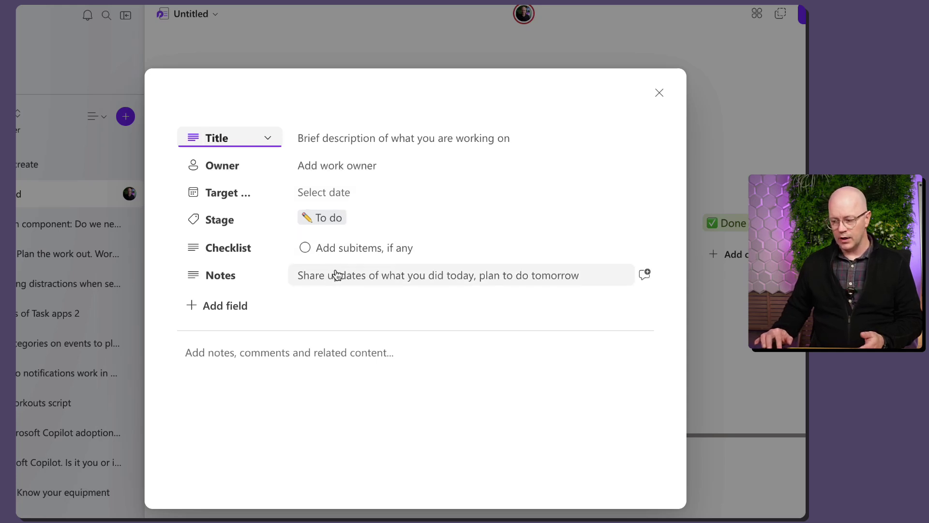
{"action": "left_click", "coordinate": [224, 310]}
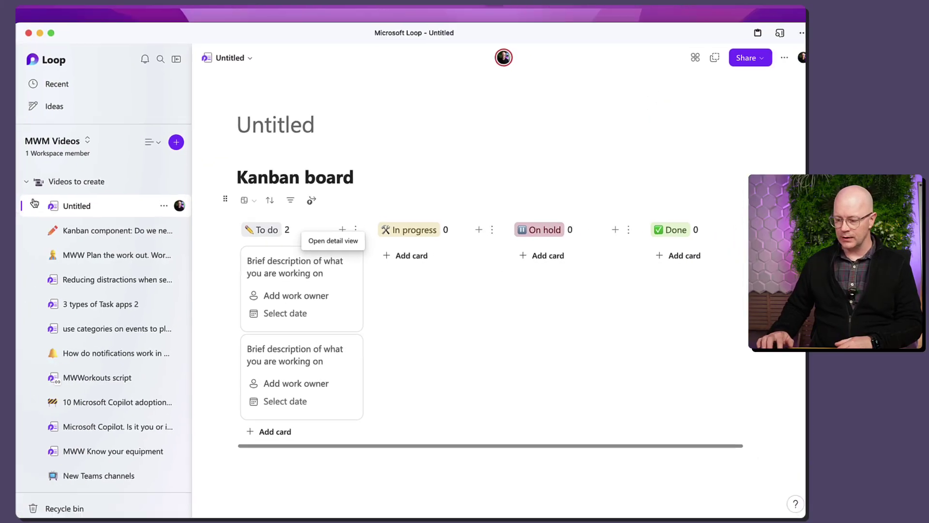
{"action": "left_click", "coordinate": [102, 189]}
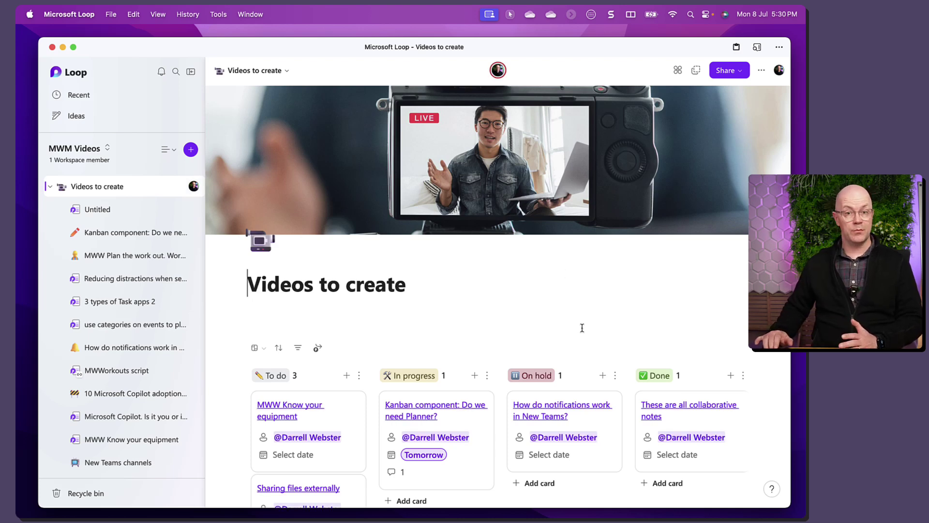
{"action": "scroll", "coordinate": [582, 328], "scroll_direction": "down", "scroll_amount": 5}
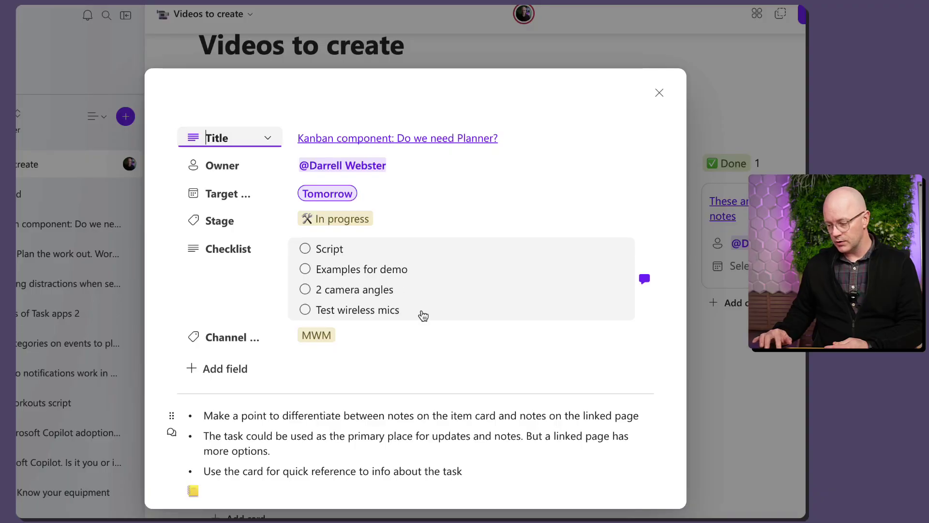
Add and remove an empty checklist row, then tick off the Script checklist item
{"action": "left_click", "coordinate": [421, 311]}
{"action": "key", "text": "Return"}
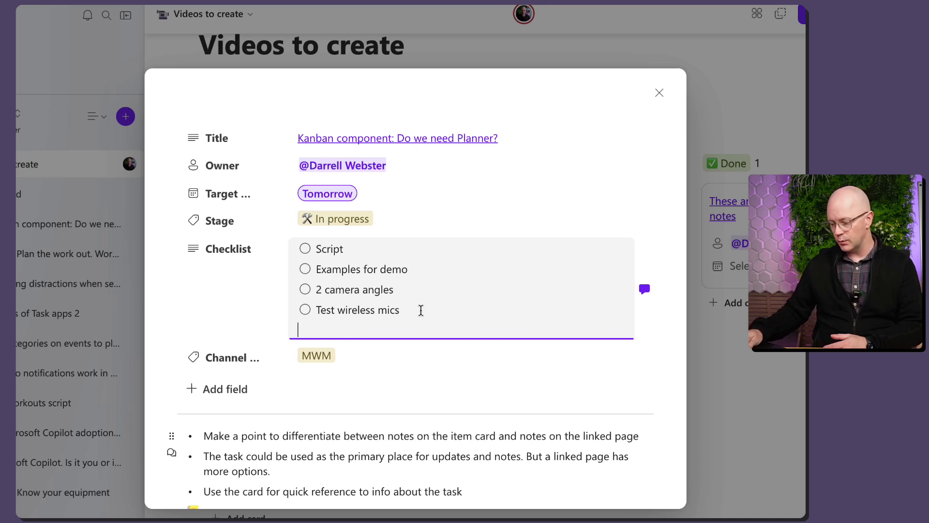
{"action": "key", "text": "BackSpace"}
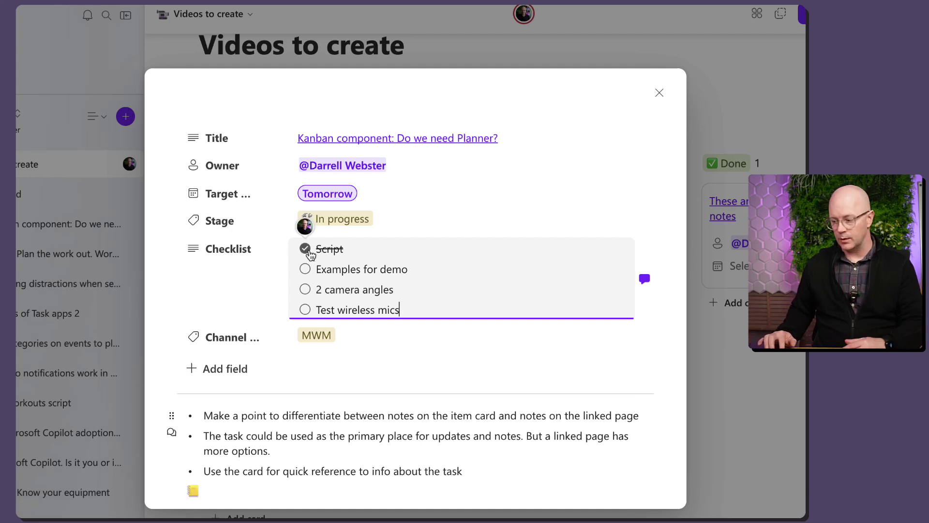
{"action": "left_click", "coordinate": [306, 269]}
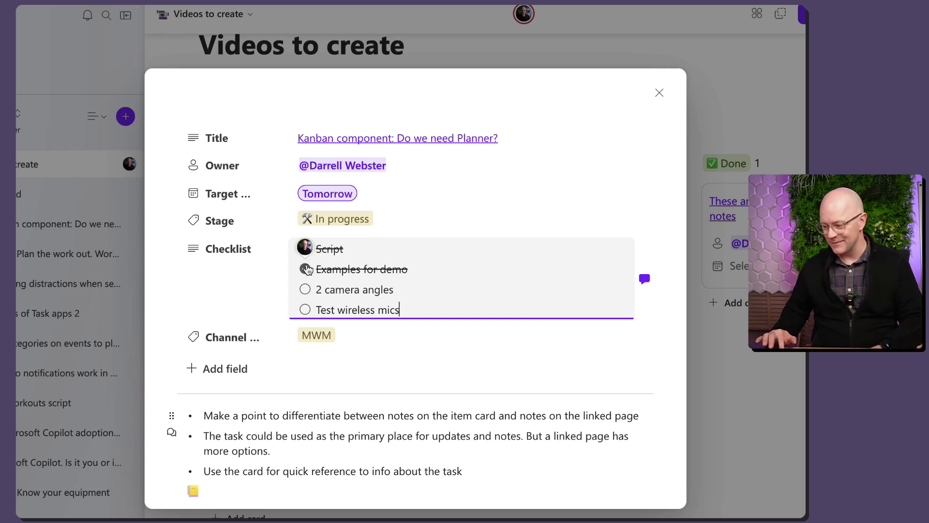
Check the task's Channel options without changing them and close the task details
{"action": "mouse_move", "coordinate": [307, 253]}
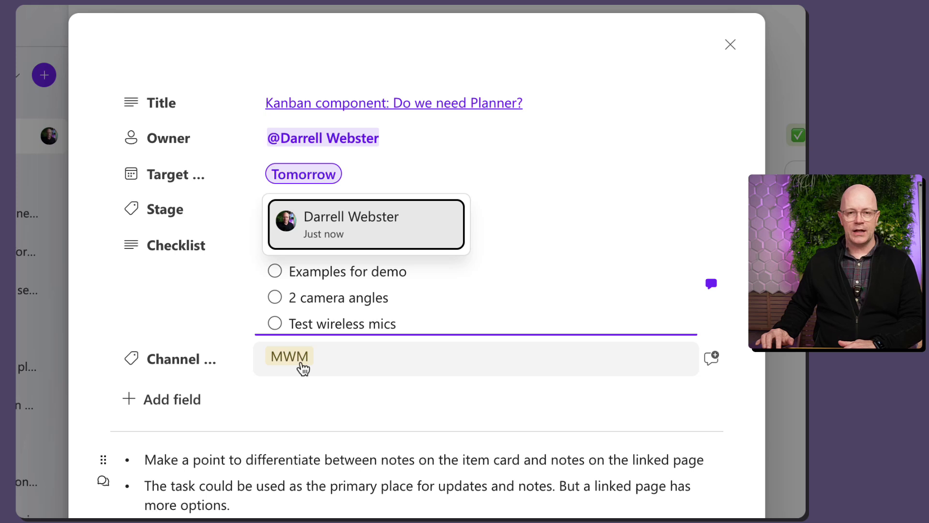
{"action": "left_click", "coordinate": [321, 361]}
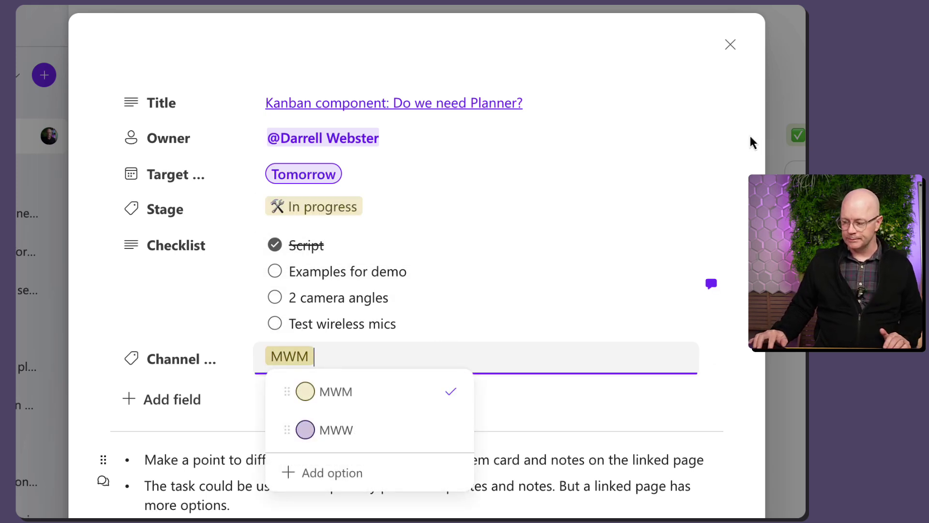
{"action": "left_click", "coordinate": [749, 135]}
{"action": "left_click", "coordinate": [730, 44]}
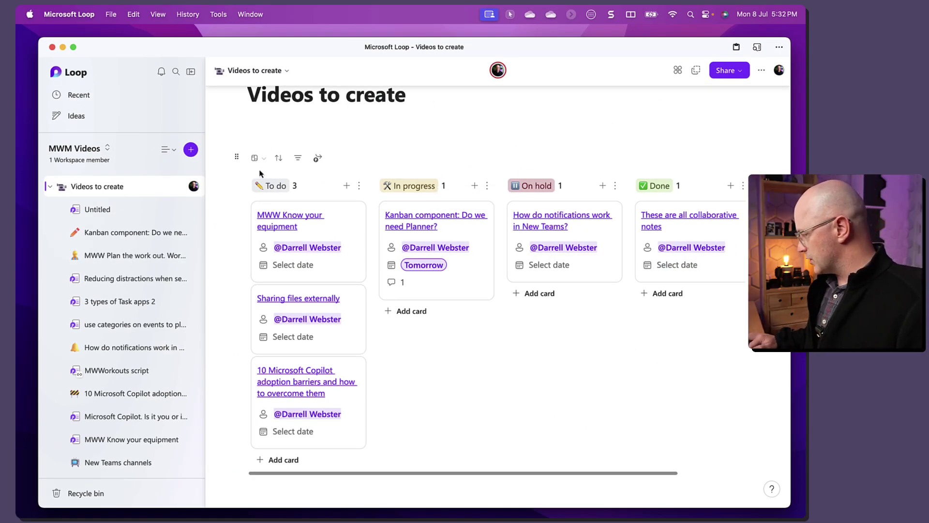
Switch the Kanban board to Table view and hide the workspace navigation pane
{"action": "left_click", "coordinate": [254, 158]}
{"action": "left_click", "coordinate": [282, 195]}
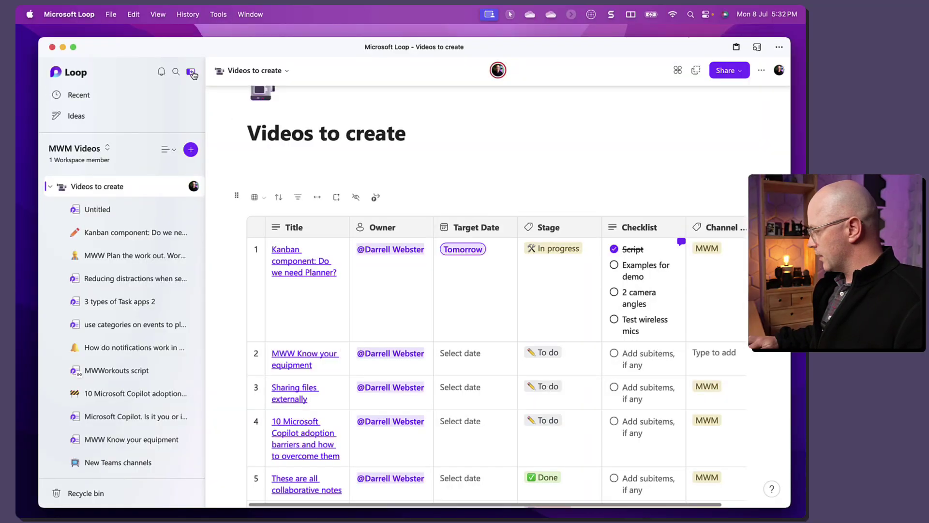
{"action": "left_click", "coordinate": [191, 72]}
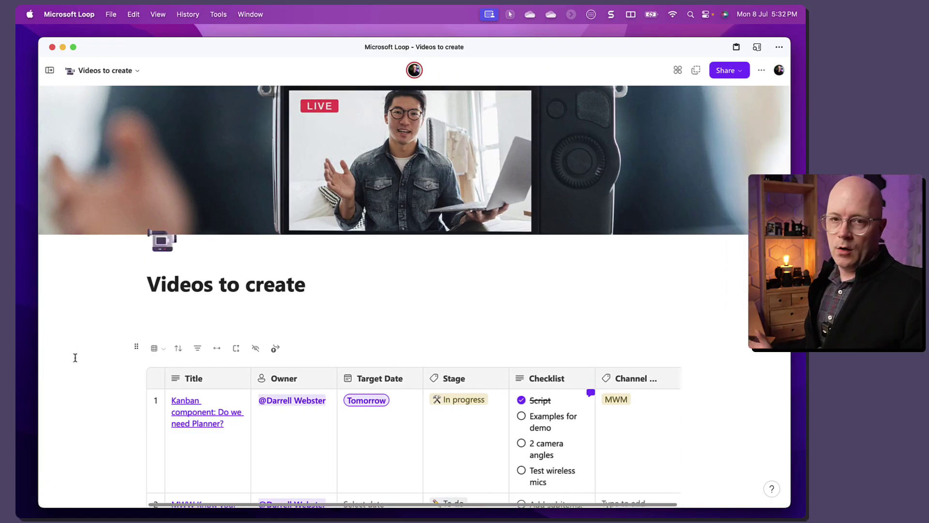
Add an empty line above the table and expand the table to full page width
{"action": "left_click", "coordinate": [603, 325]}
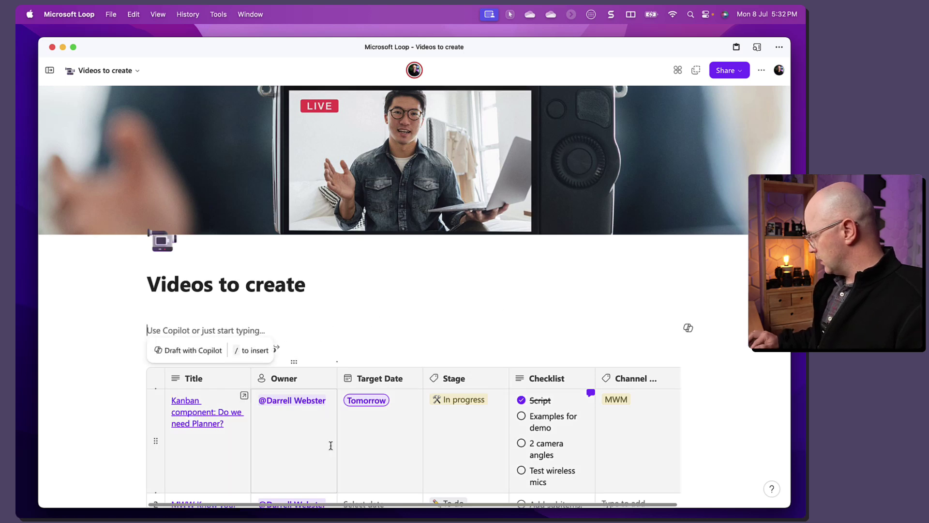
{"action": "left_click", "coordinate": [623, 442]}
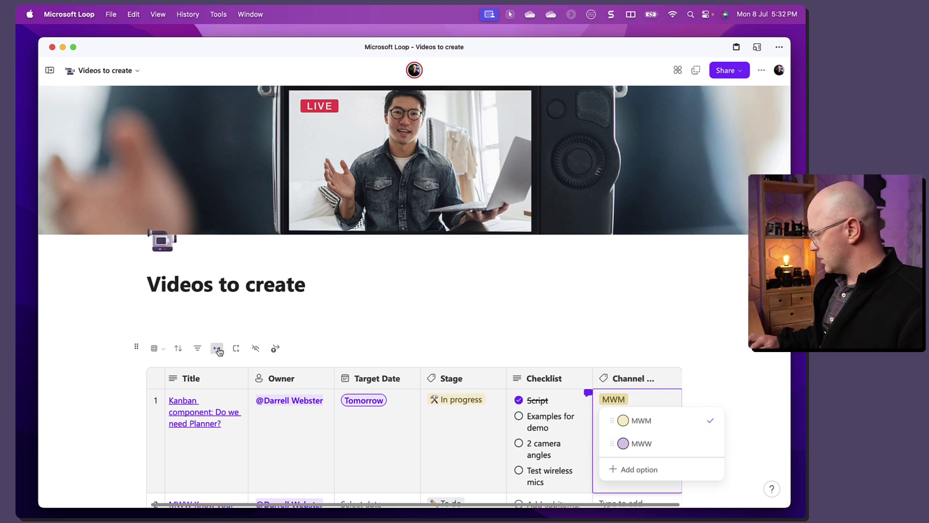
{"action": "key", "text": "Escape"}
{"action": "key", "text": "Escape"}
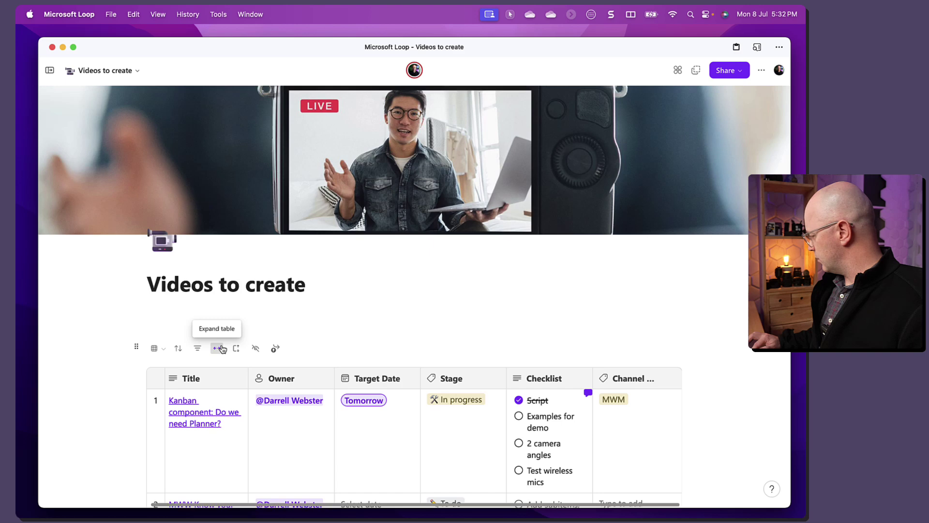
{"action": "left_click", "coordinate": [217, 350]}
{"action": "scroll", "coordinate": [484, 279], "scroll_direction": "down", "scroll_amount": 4}
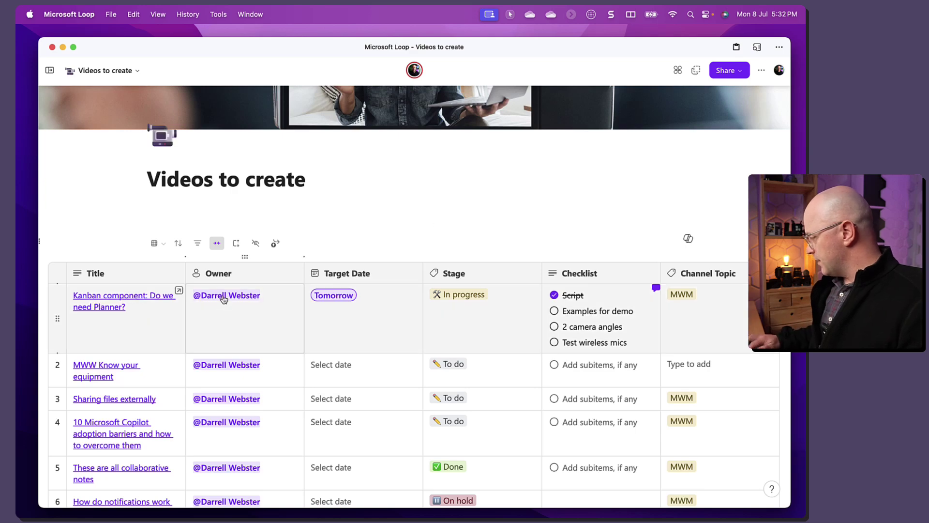
Open the Planner task's details, type / in its notes, then dismiss the insert menu unchanged
{"action": "left_click", "coordinate": [179, 297]}
{"action": "left_click", "coordinate": [178, 292]}
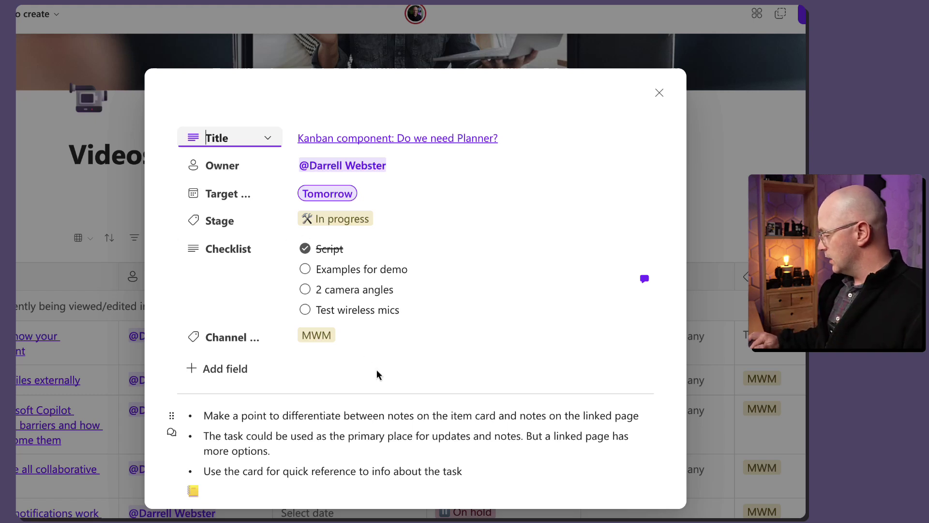
{"action": "scroll", "coordinate": [477, 362], "scroll_direction": "down", "scroll_amount": 1}
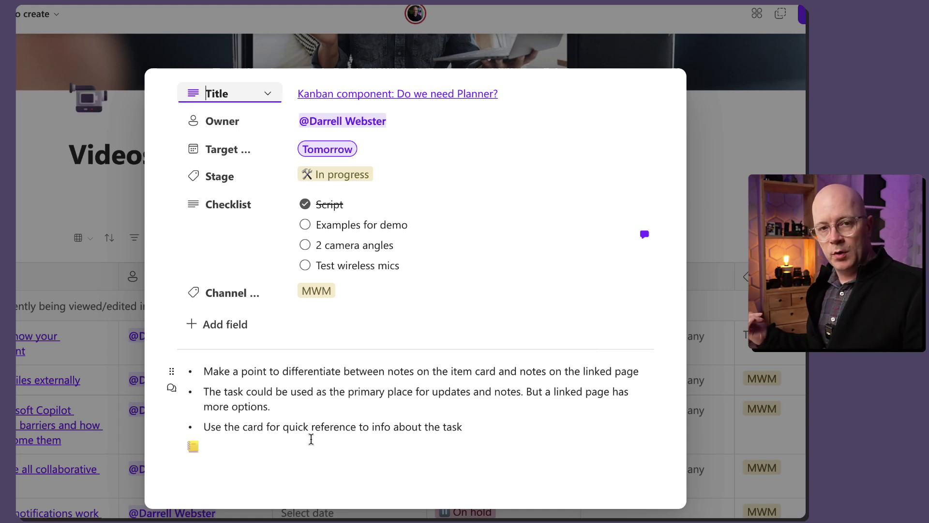
{"action": "left_click", "coordinate": [281, 454]}
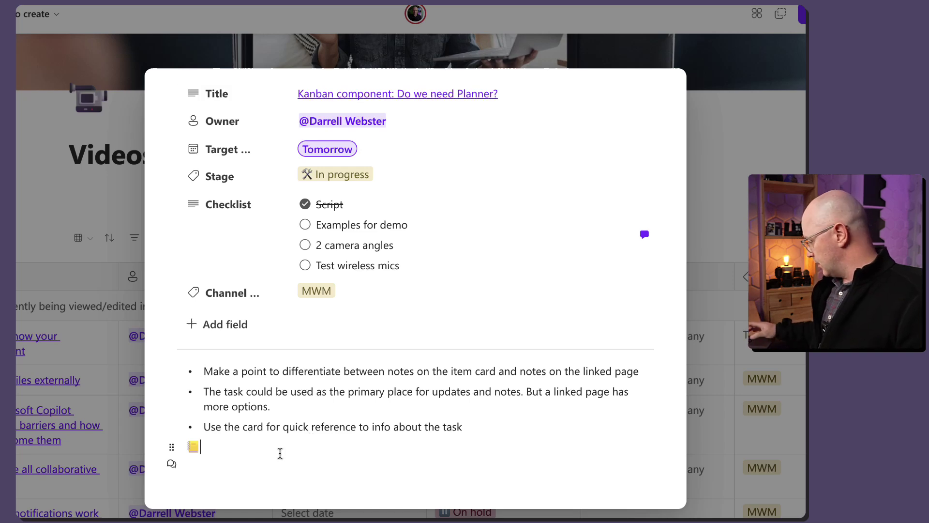
{"action": "type", "text": "/"}
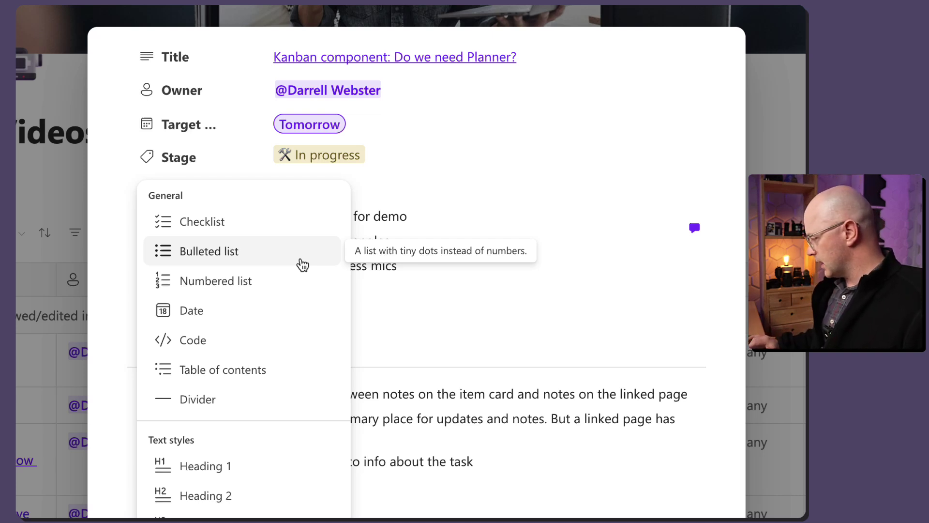
{"action": "scroll", "coordinate": [303, 265], "scroll_direction": "down", "scroll_amount": 8}
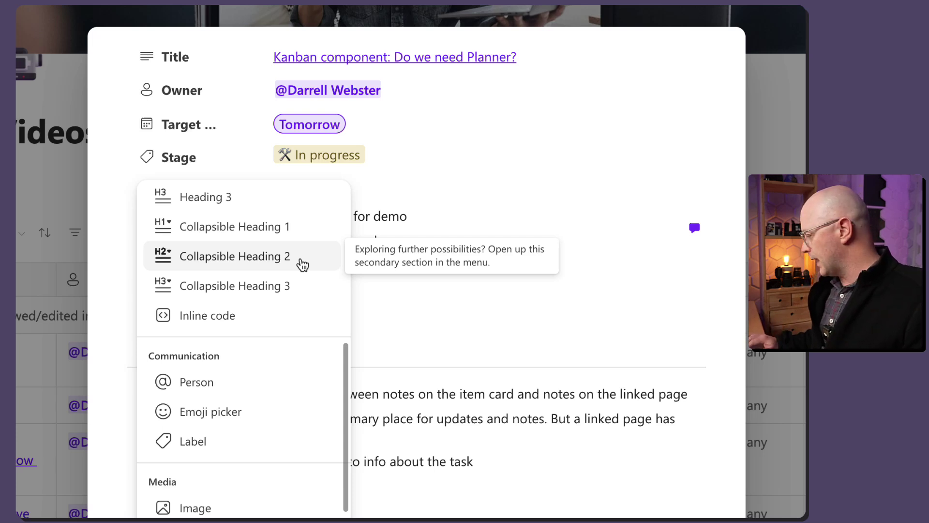
{"action": "scroll", "coordinate": [302, 264], "scroll_direction": "up", "scroll_amount": 5}
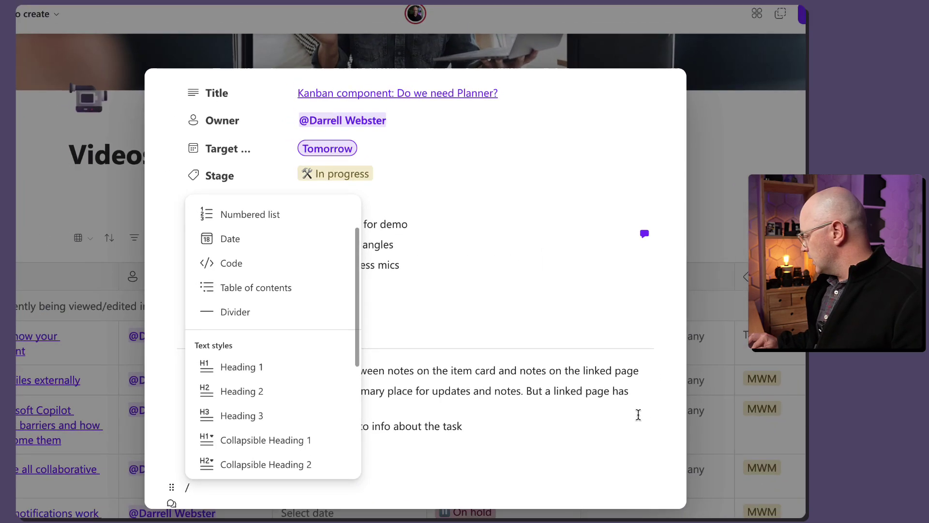
{"action": "key", "text": "Escape"}
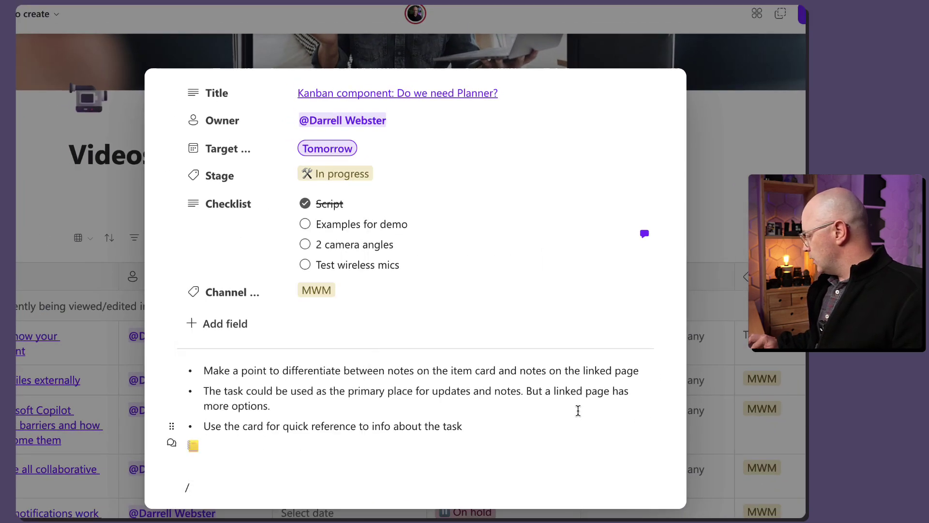
{"action": "scroll", "coordinate": [578, 410], "scroll_direction": "up", "scroll_amount": 2}
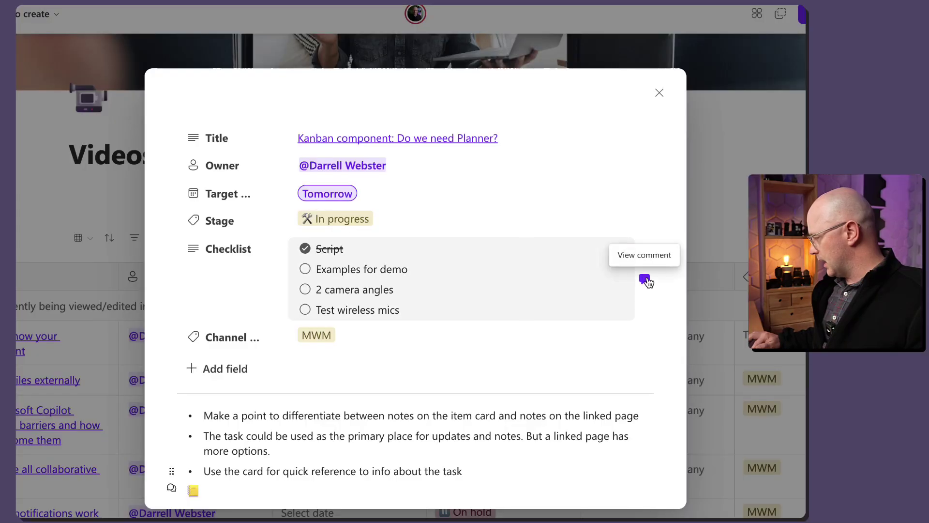
Reply 'Please update this by tomorrow' to the comment on the task's Checklist
{"action": "left_click", "coordinate": [645, 280]}
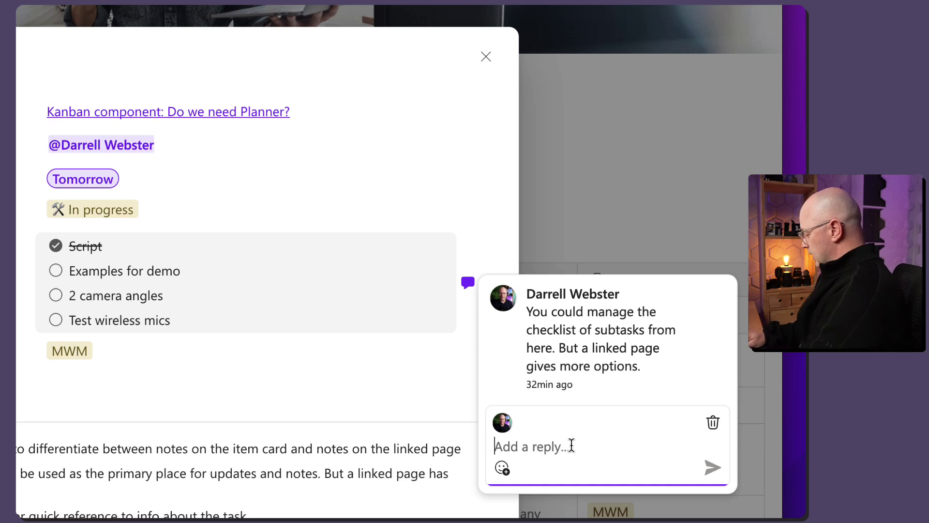
{"action": "type", "text": "Please update this by tomorrow"}
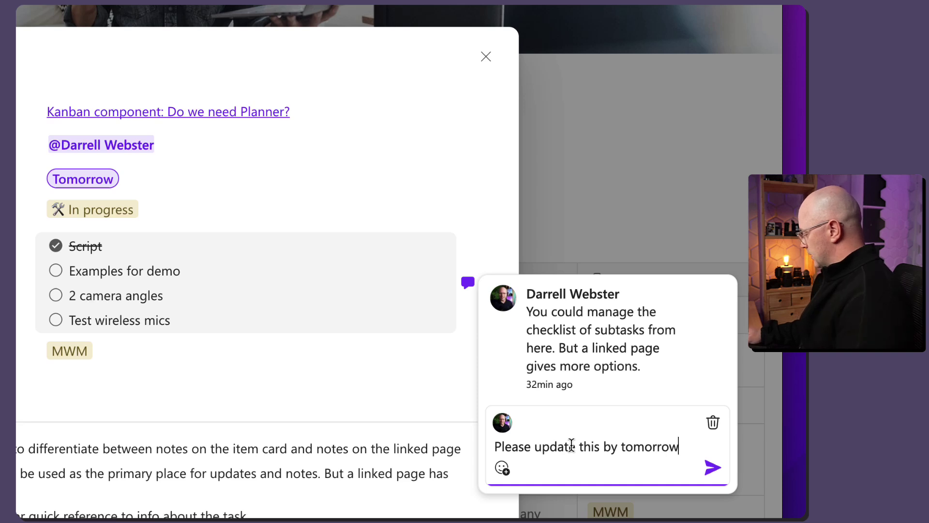
{"action": "key", "text": "Return"}
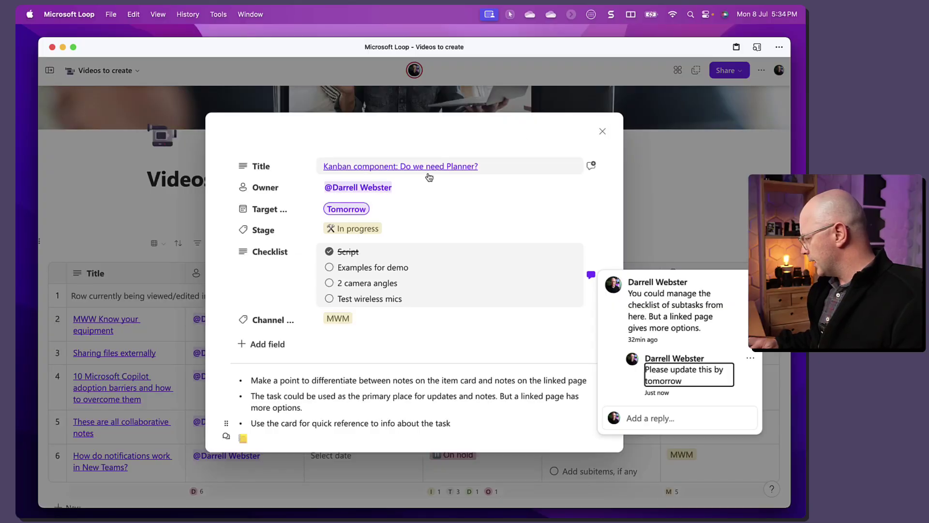
Open the 'Kanban component: Do we need Planner?' page linked from the task title
{"action": "left_click", "coordinate": [424, 167]}
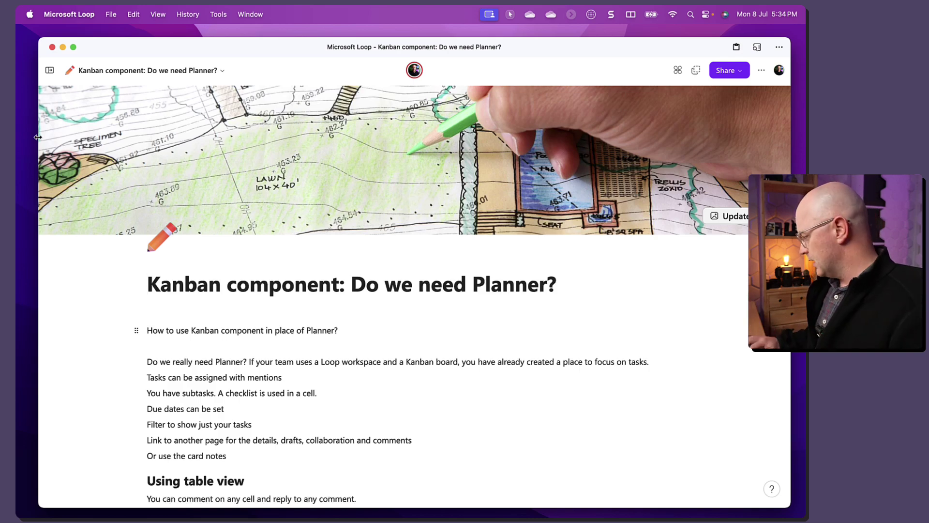
{"action": "scroll", "coordinate": [377, 314], "scroll_direction": "down", "scroll_amount": 5}
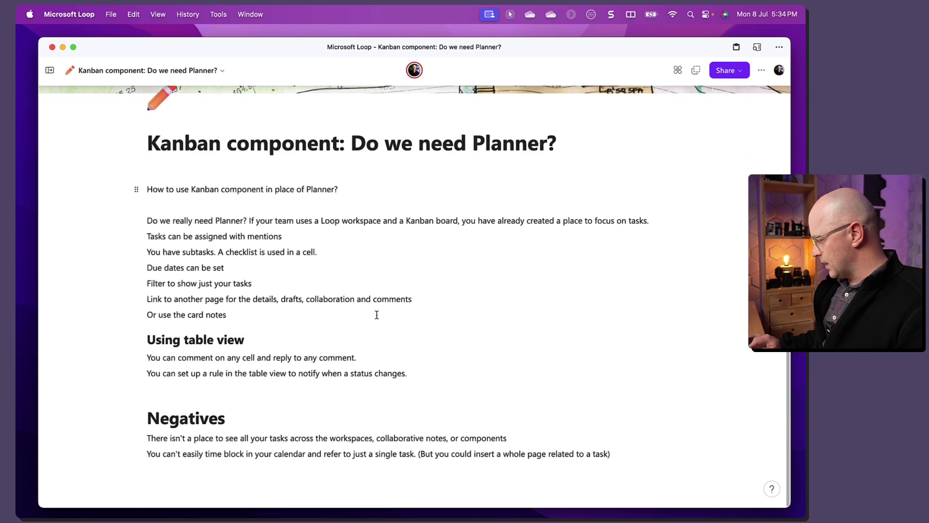
{"action": "scroll", "coordinate": [377, 314], "scroll_direction": "up", "scroll_amount": 3}
{"action": "scroll", "coordinate": [377, 315], "scroll_direction": "down", "scroll_amount": 3}
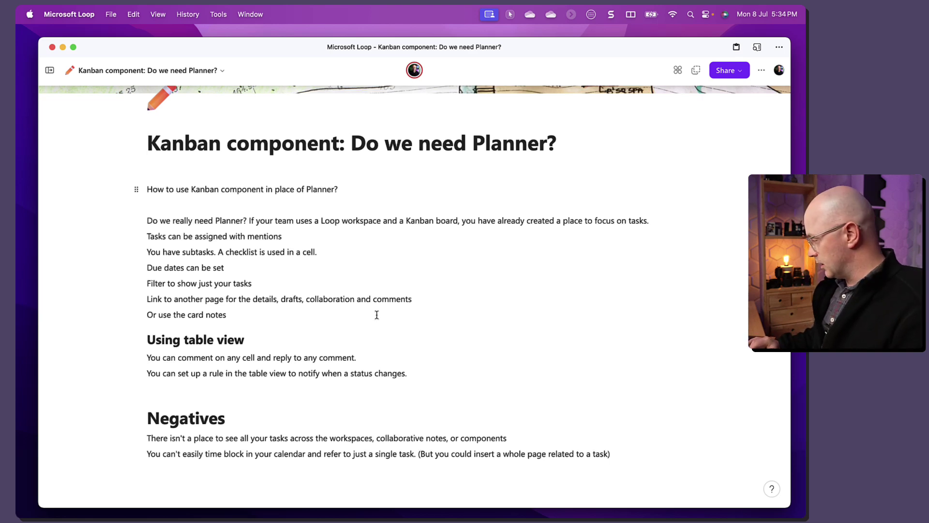
{"action": "scroll", "coordinate": [377, 315], "scroll_direction": "up", "scroll_amount": 5}
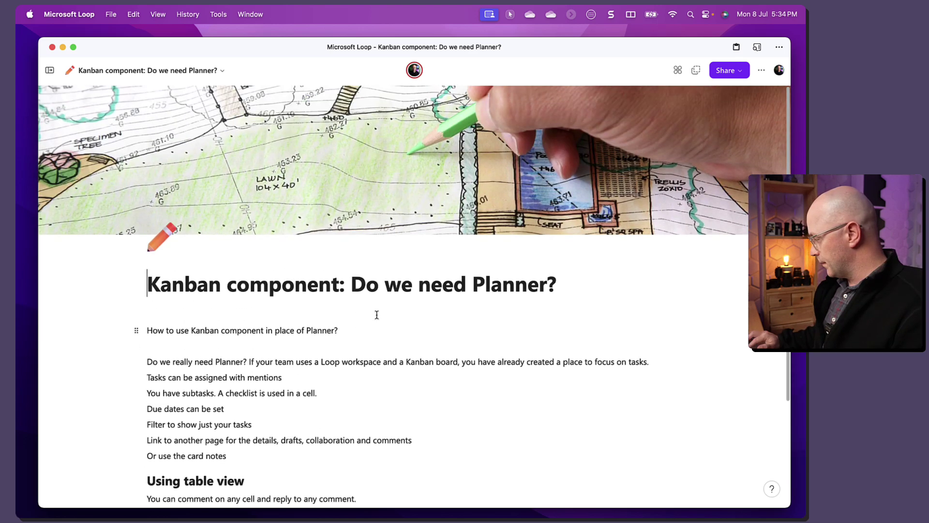
Show the workspace page list and move between Videos to create and the linked task page
{"action": "left_click", "coordinate": [50, 70]}
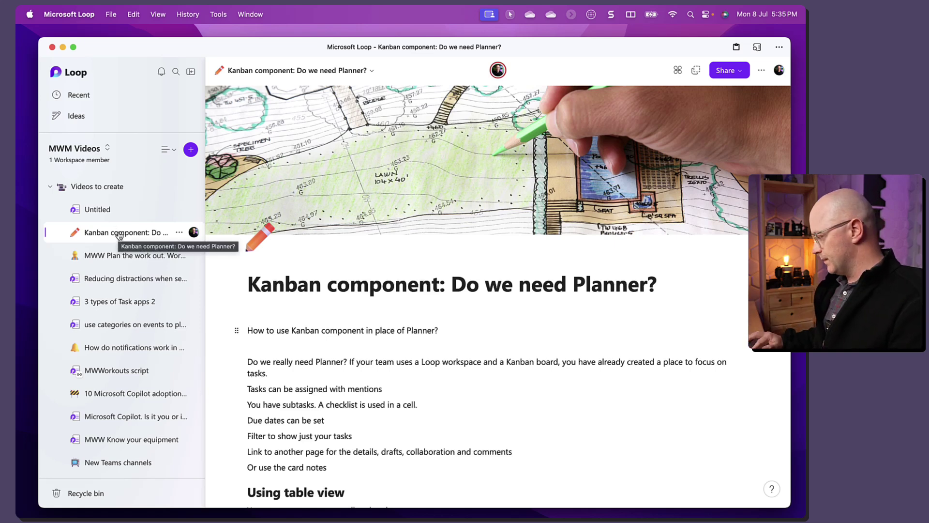
{"action": "left_click", "coordinate": [100, 187]}
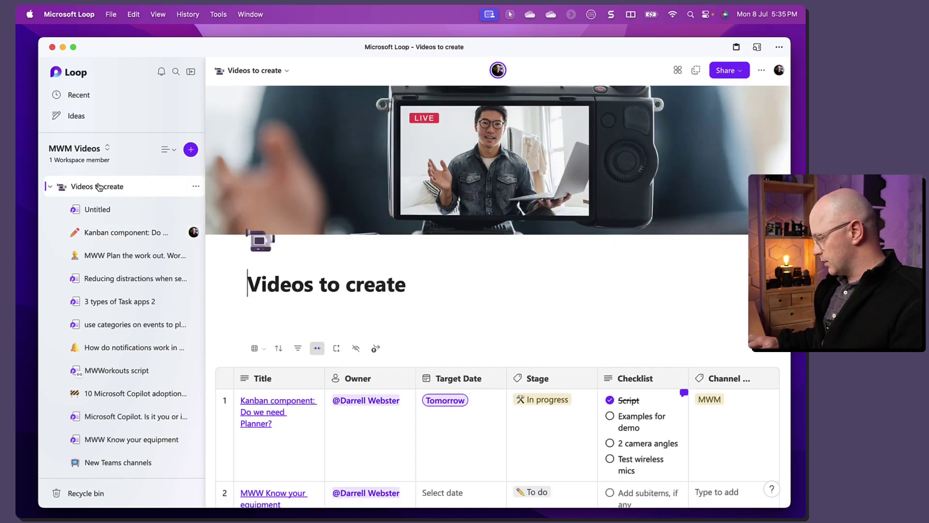
{"action": "scroll", "coordinate": [365, 323], "scroll_direction": "down", "scroll_amount": 3}
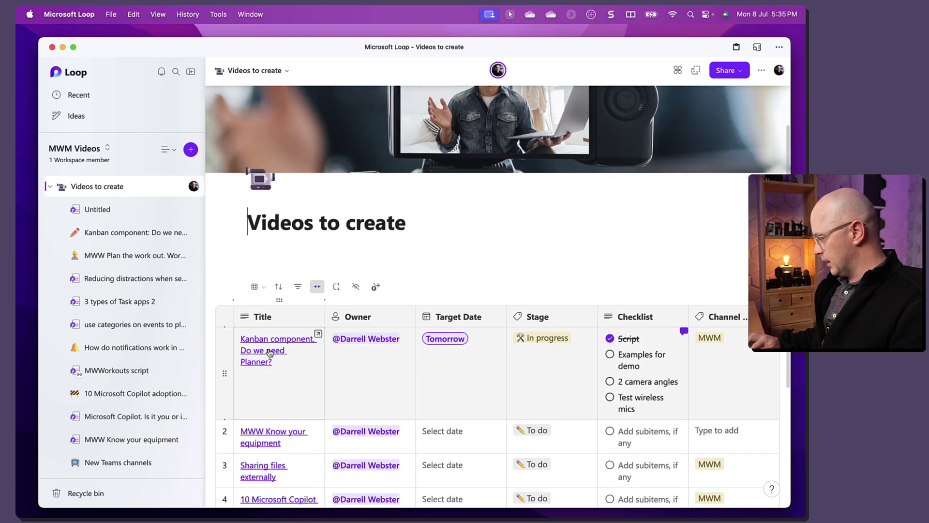
{"action": "left_click", "coordinate": [266, 343]}
{"action": "left_click", "coordinate": [266, 342]}
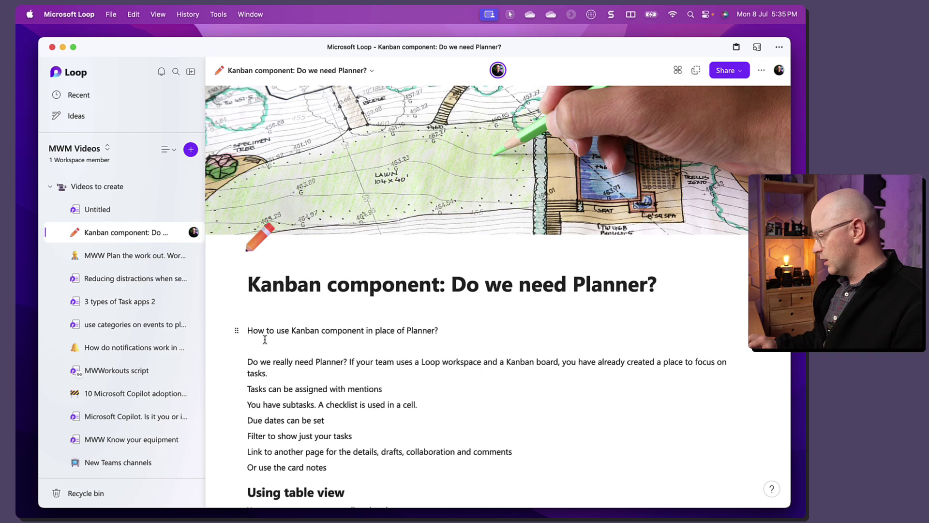
{"action": "left_click", "coordinate": [84, 186]}
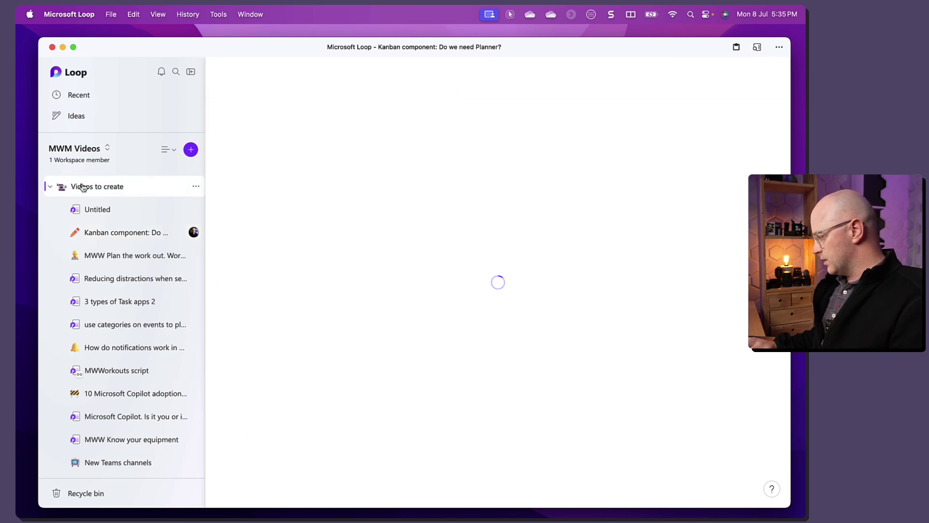
{"action": "scroll", "coordinate": [309, 309], "scroll_direction": "down", "scroll_amount": 5}
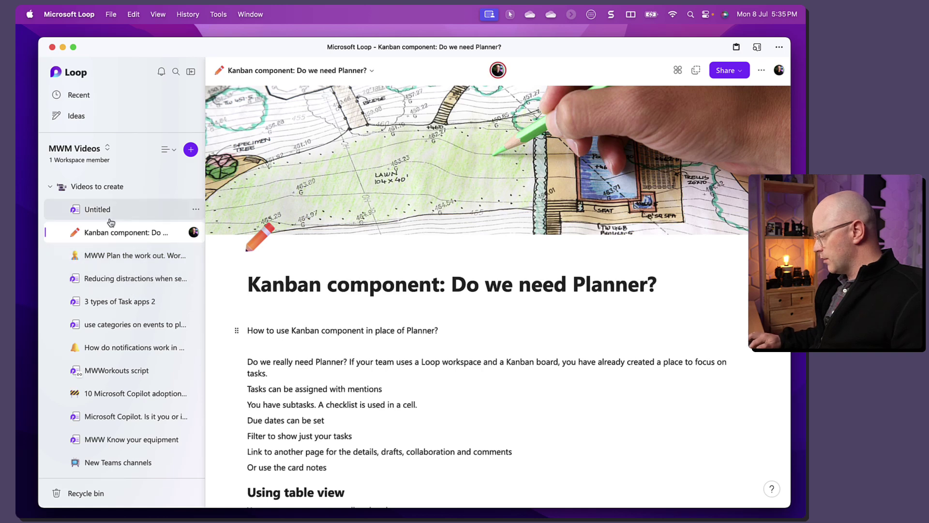
Open the 'MWW Plan the work out. Work out the plan.' page and copy its page link
{"action": "left_click", "coordinate": [125, 256]}
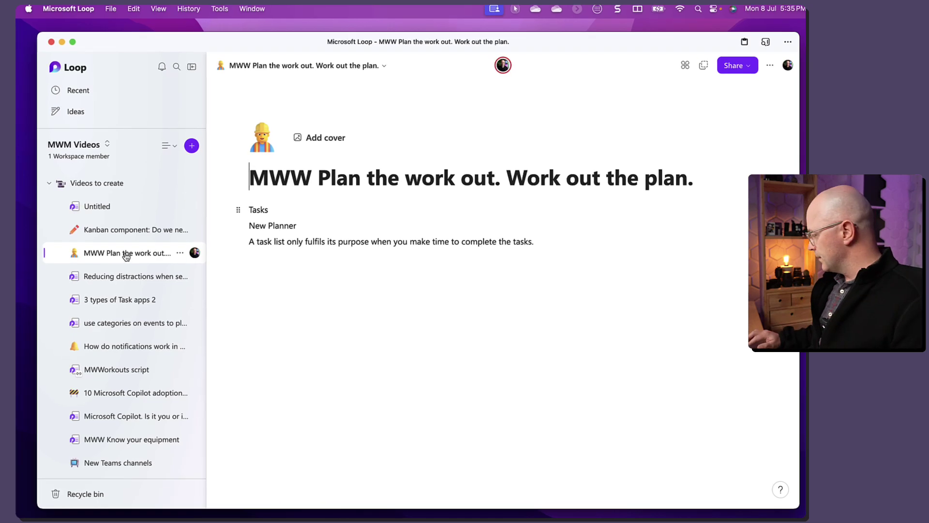
{"action": "left_click", "coordinate": [179, 255]}
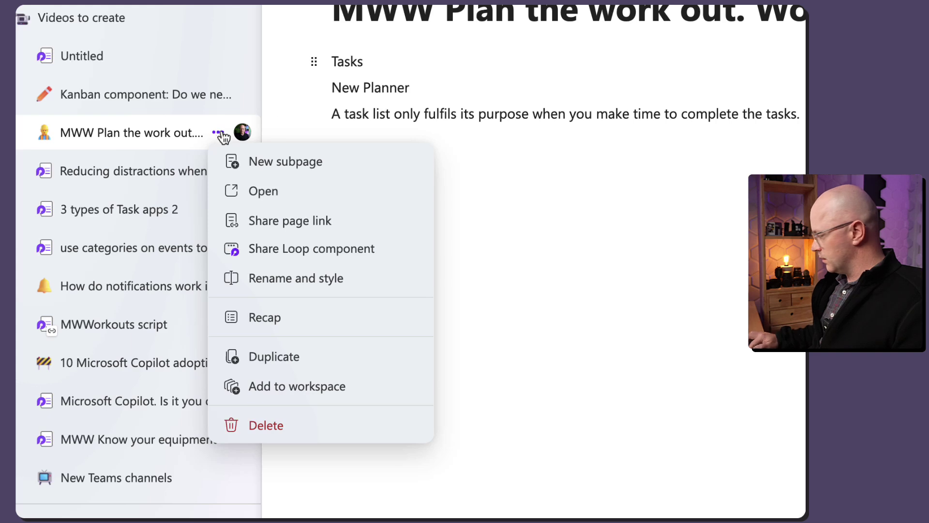
{"action": "left_click", "coordinate": [444, 54]}
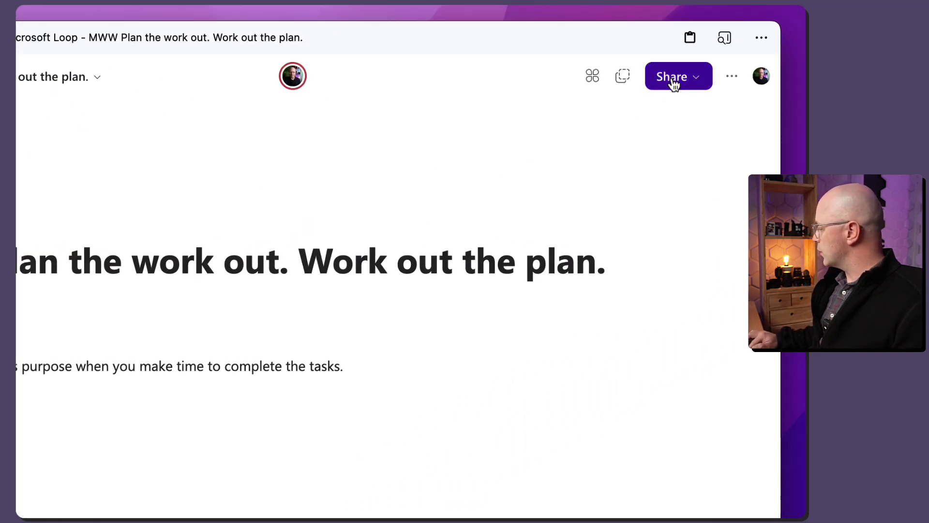
{"action": "left_click", "coordinate": [674, 81]}
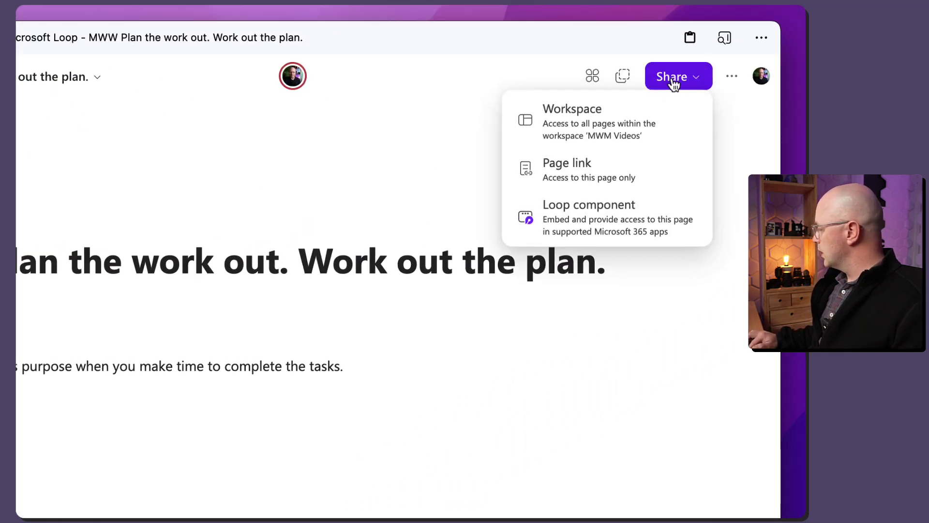
{"action": "left_click", "coordinate": [582, 171]}
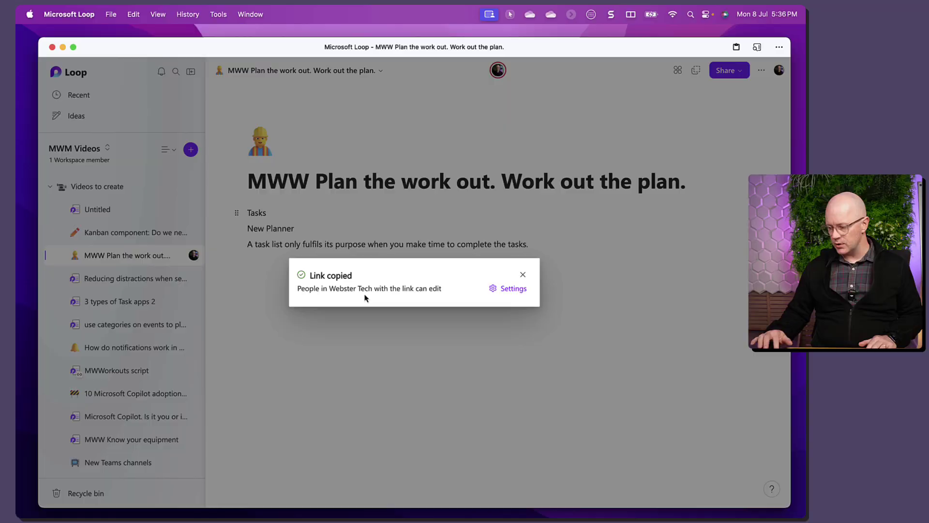
Dismiss the link-copied confirmation and go back to the Videos to create table
{"action": "left_click", "coordinate": [529, 276]}
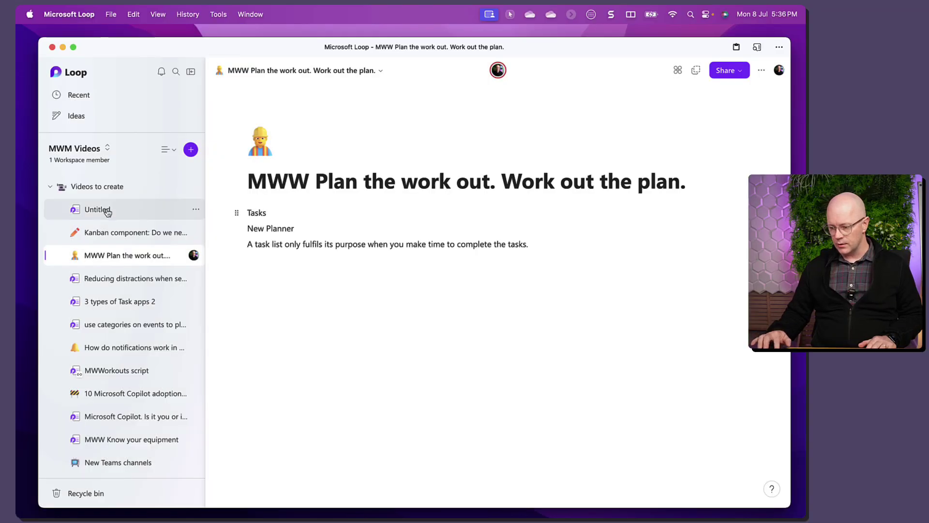
{"action": "left_click", "coordinate": [103, 190]}
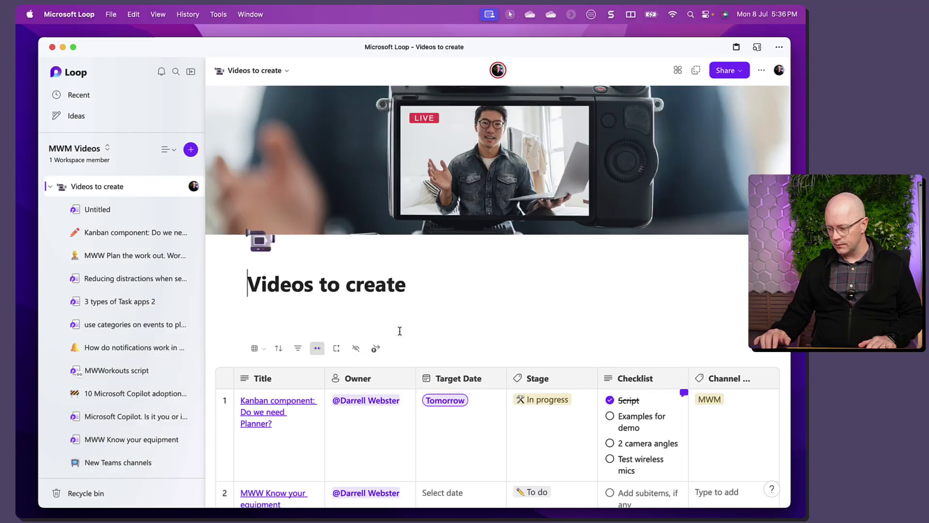
{"action": "scroll", "coordinate": [399, 328], "scroll_direction": "down", "scroll_amount": 4}
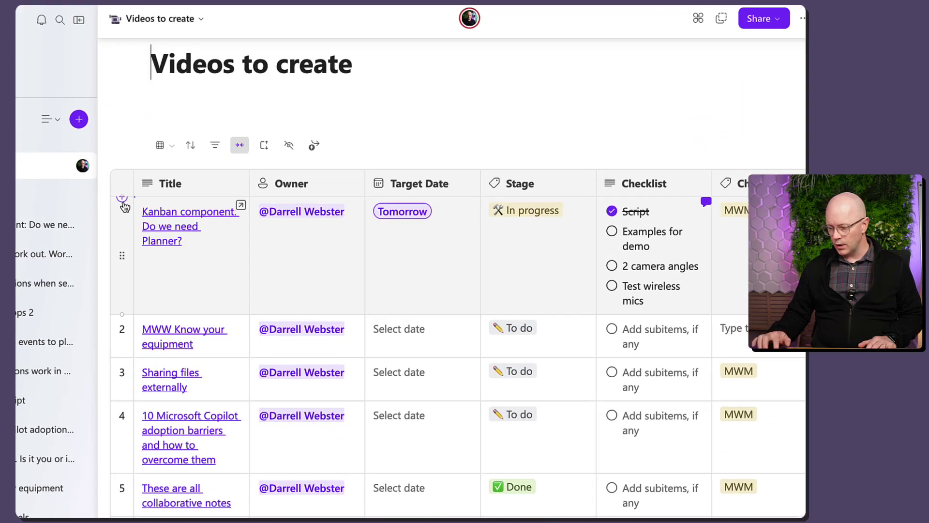
Add a new top task row titled 'Plan the work, work the plan'
{"action": "left_click", "coordinate": [122, 197]}
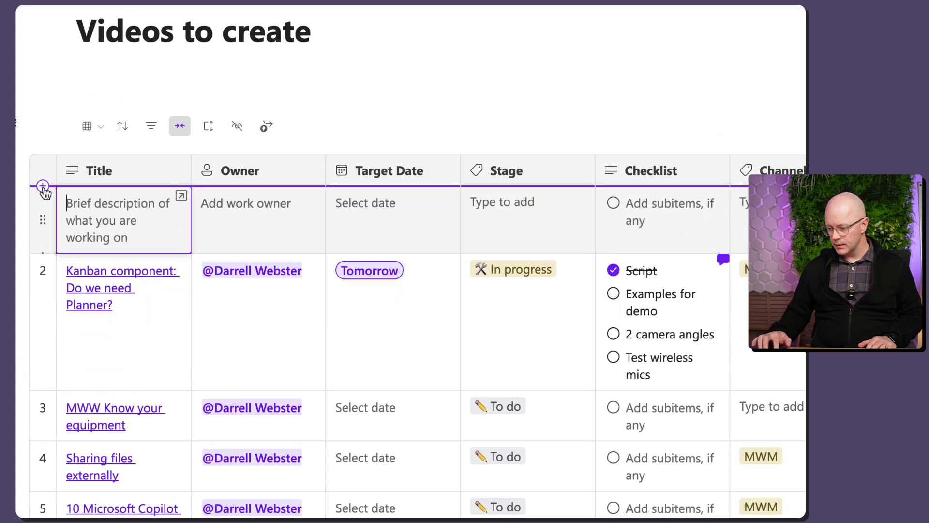
{"action": "type", "text": "Wor"}
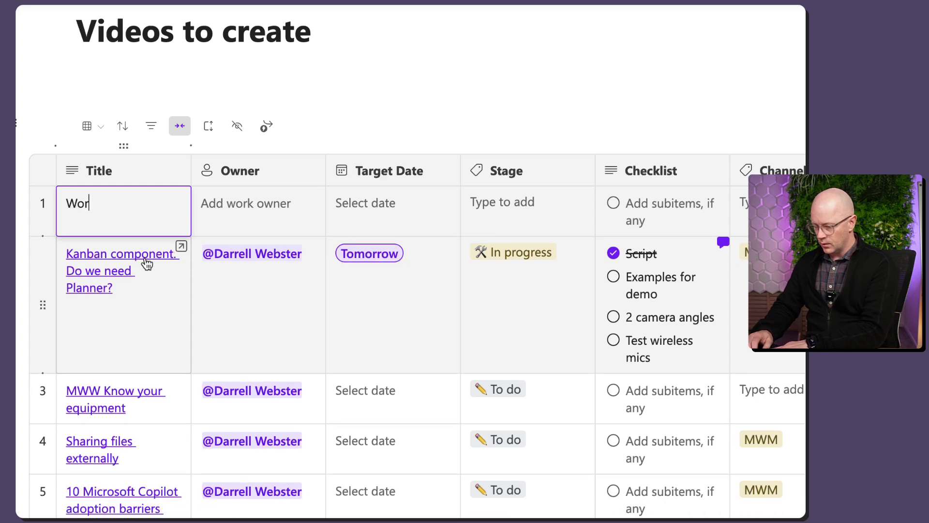
{"action": "key", "text": "BackSpace"}
{"action": "key", "text": "BackSpace"}
{"action": "type", "text": "Plan the work, work the plan"}
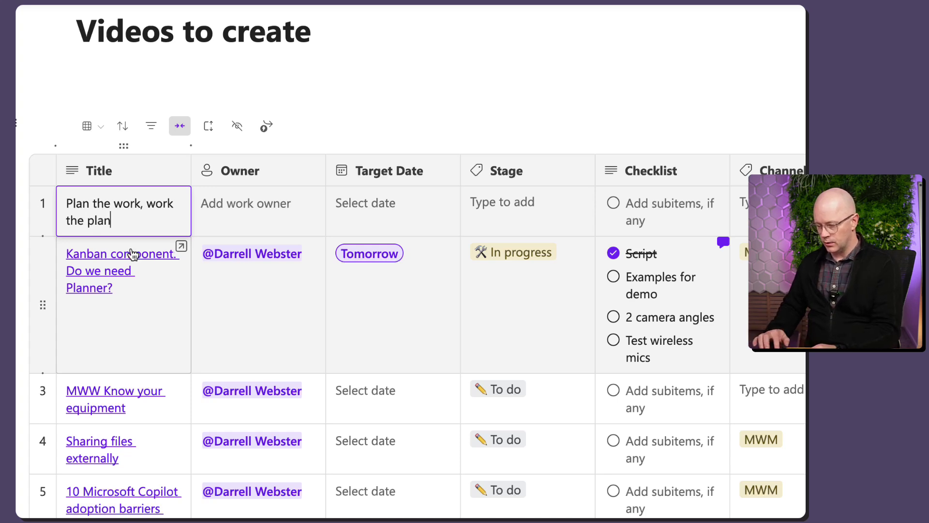
{"action": "left_click_drag", "start_coordinate": [113, 222], "coordinate": [58, 203]}
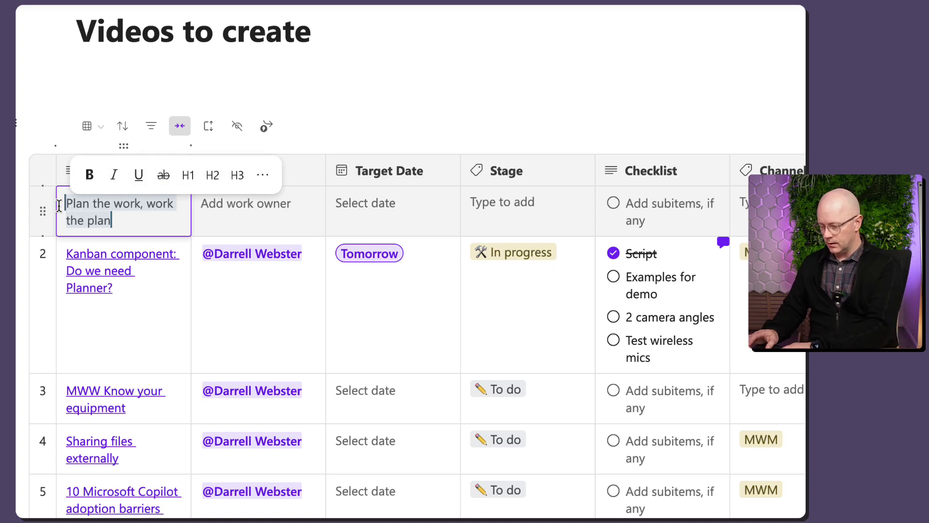
{"action": "left_click", "coordinate": [499, 62]}
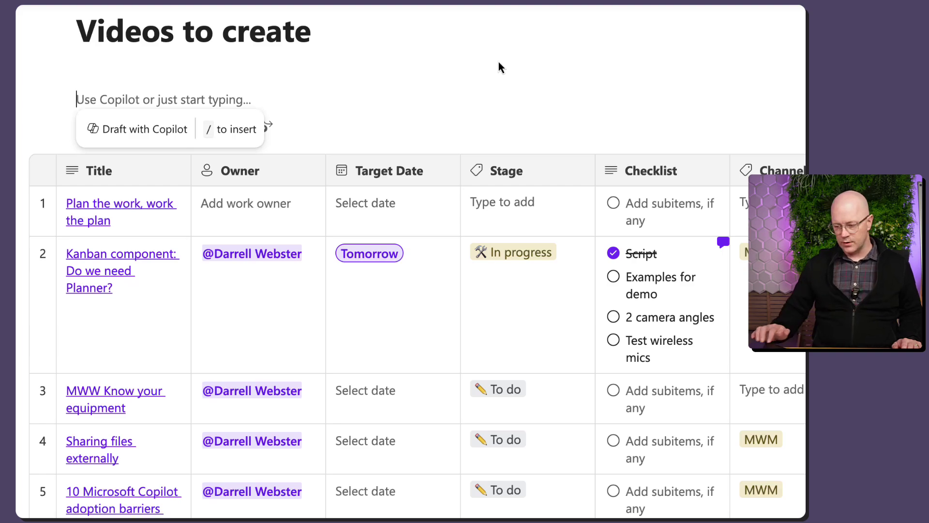
{"action": "left_click", "coordinate": [100, 221]}
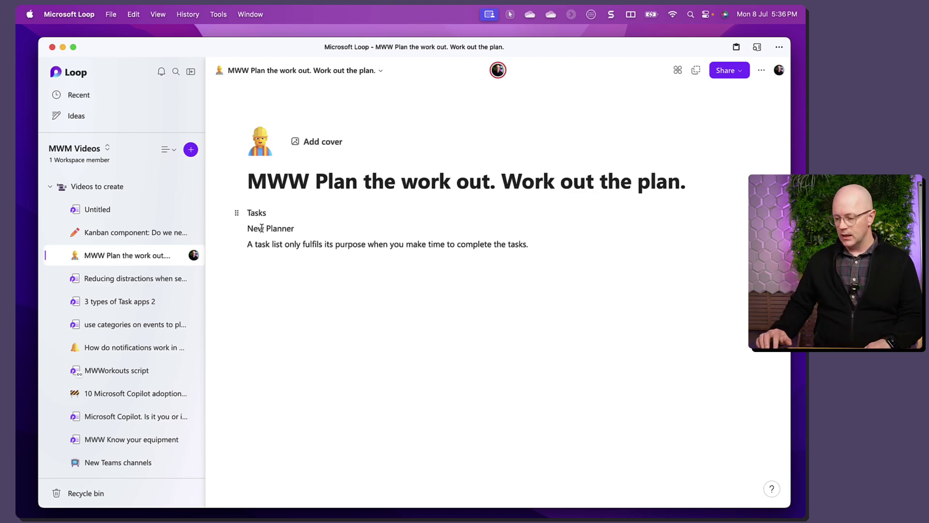
{"action": "left_click", "coordinate": [110, 194]}
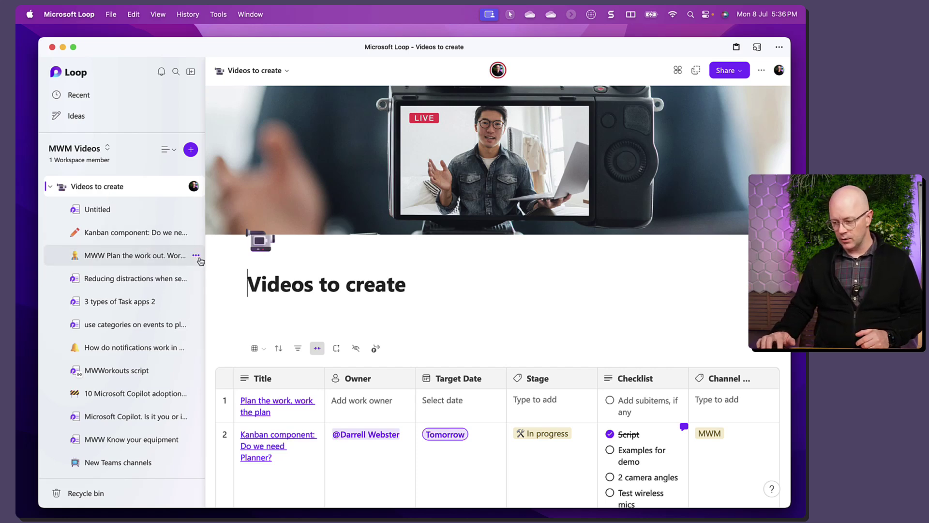
Copy a link to the 'MWW Plan the work out' page, limited to people with existing access
{"action": "left_click", "coordinate": [197, 257]}
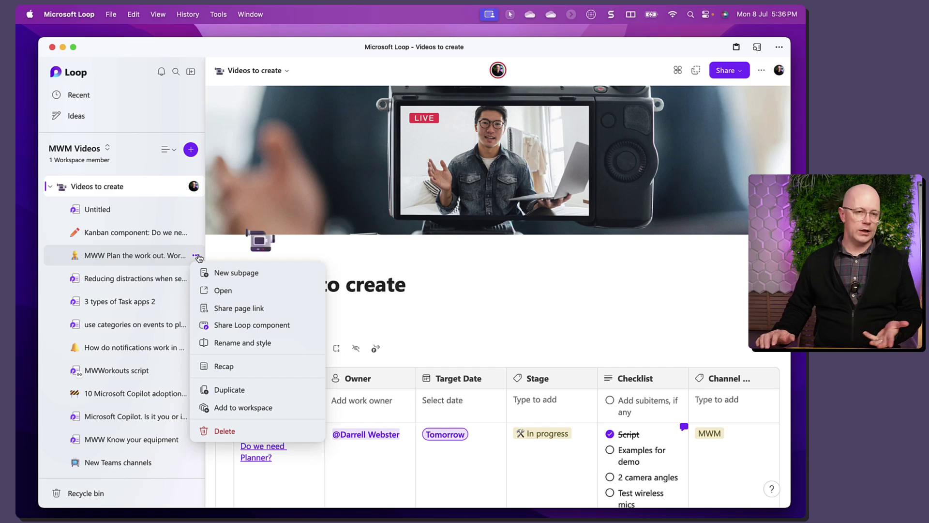
{"action": "left_click", "coordinate": [246, 314]}
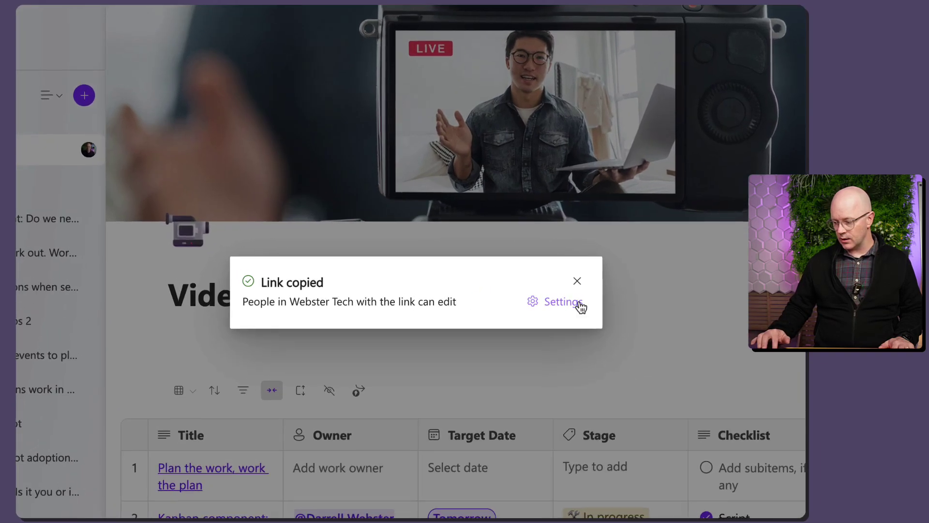
{"action": "left_click", "coordinate": [514, 288]}
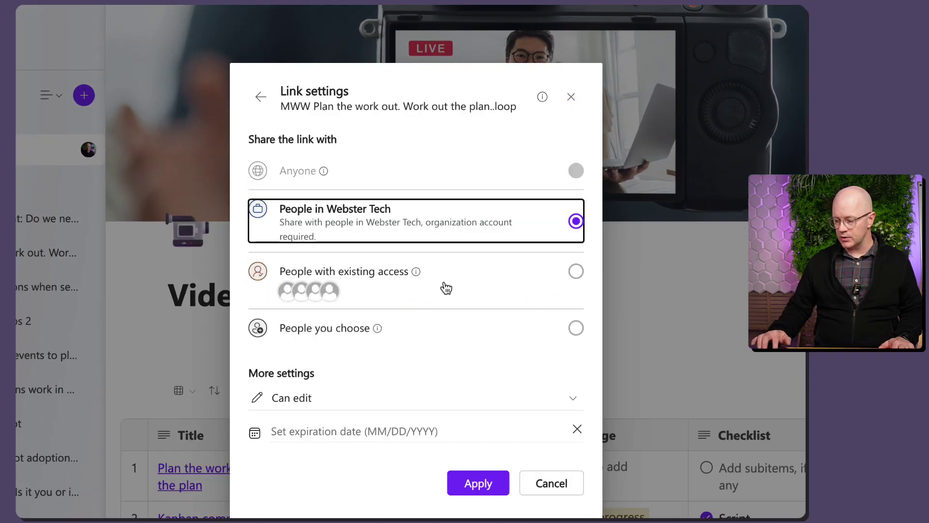
{"action": "left_click", "coordinate": [572, 275]}
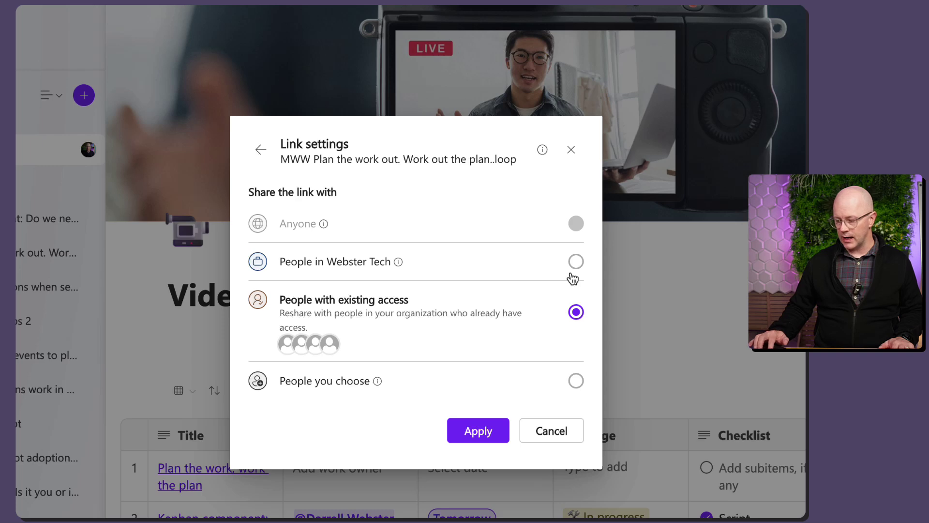
{"action": "left_click", "coordinate": [504, 430]}
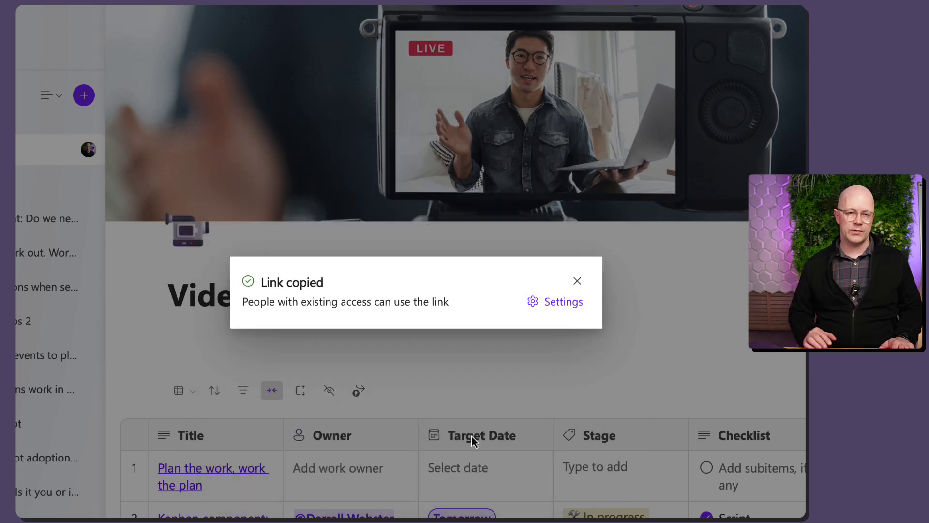
Replace the link on the 'Plan the work, work the plan' task title with the copied 'Plan the work out' page link
{"action": "left_click", "coordinate": [577, 281]}
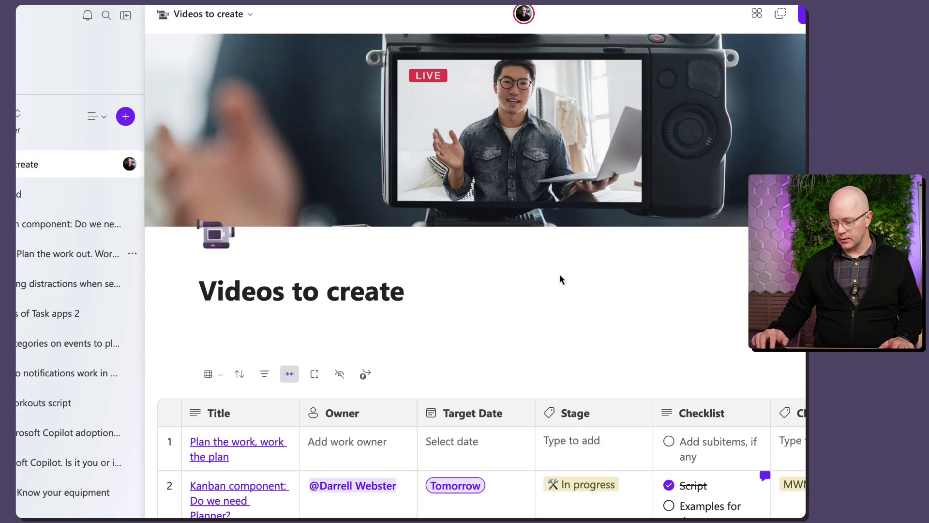
{"action": "left_click", "coordinate": [292, 436]}
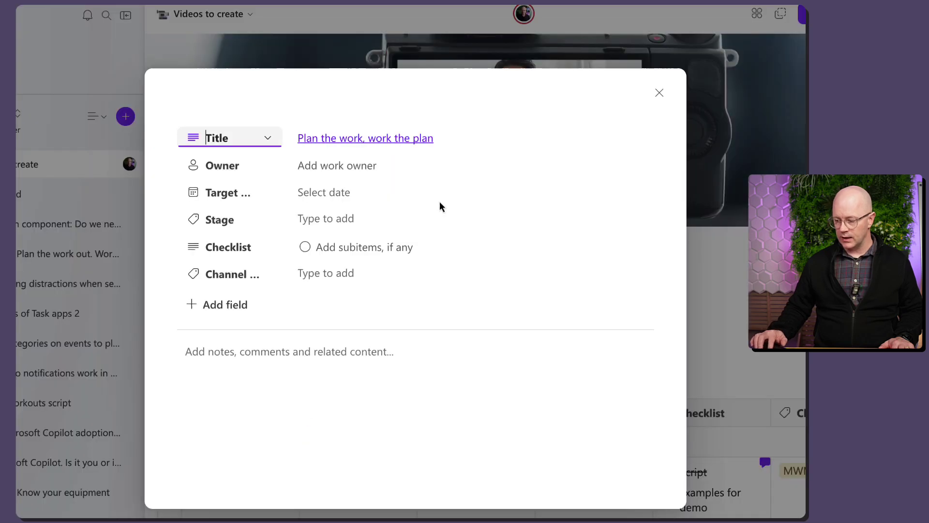
{"action": "left_click", "coordinate": [502, 137]}
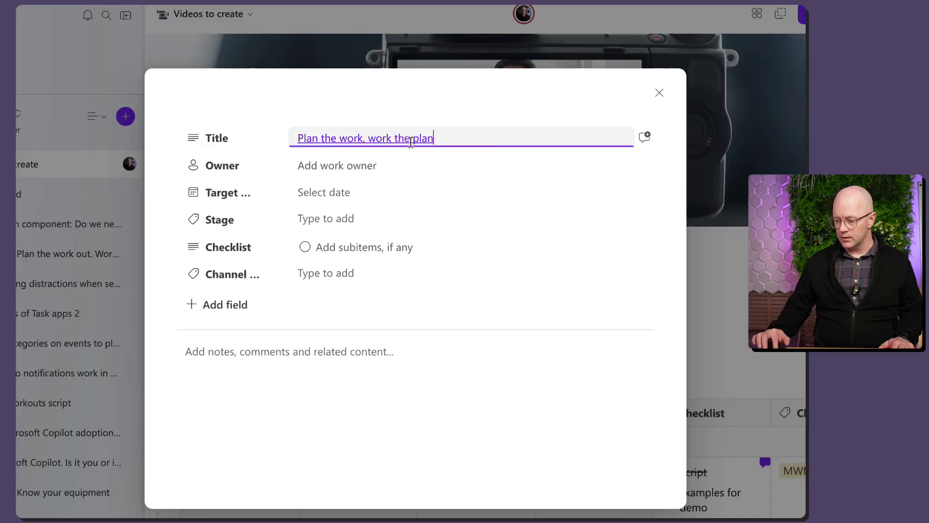
{"action": "left_click_drag", "start_coordinate": [435, 139], "coordinate": [306, 142]}
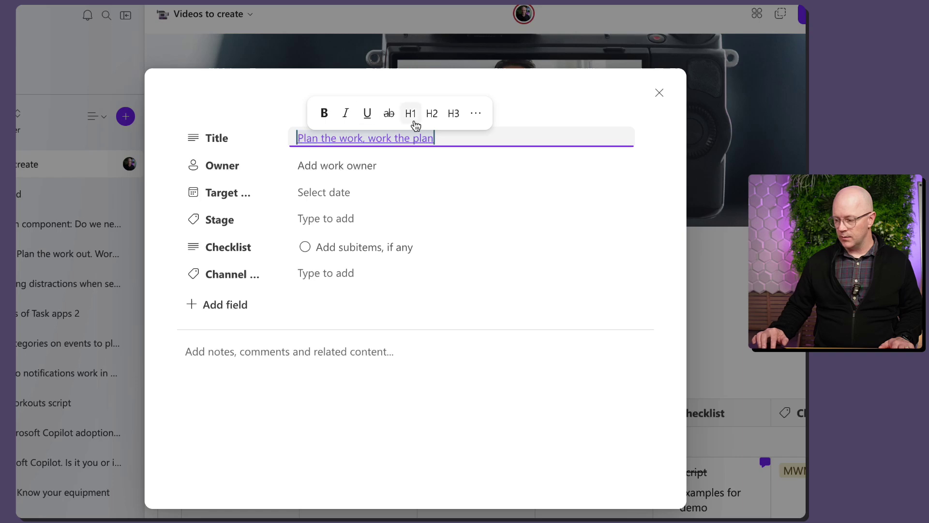
{"action": "left_click", "coordinate": [477, 117]}
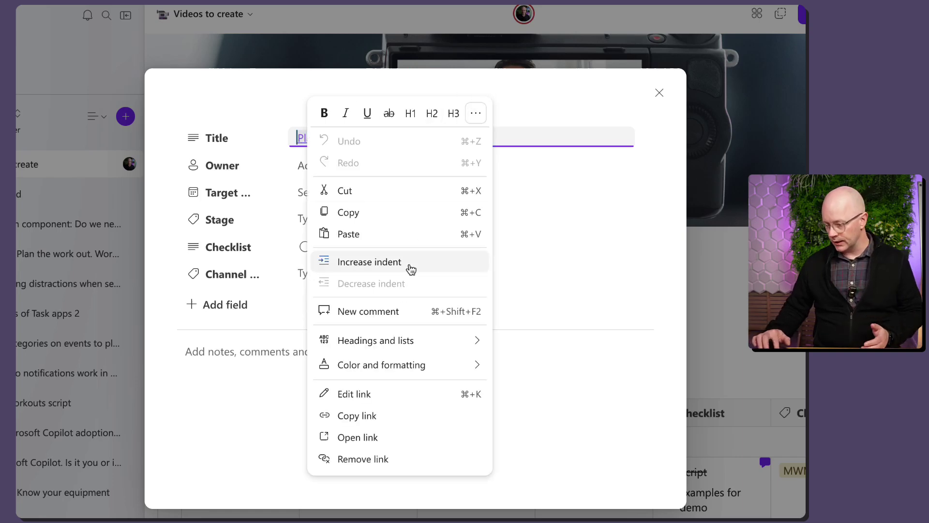
{"action": "left_click", "coordinate": [356, 393]}
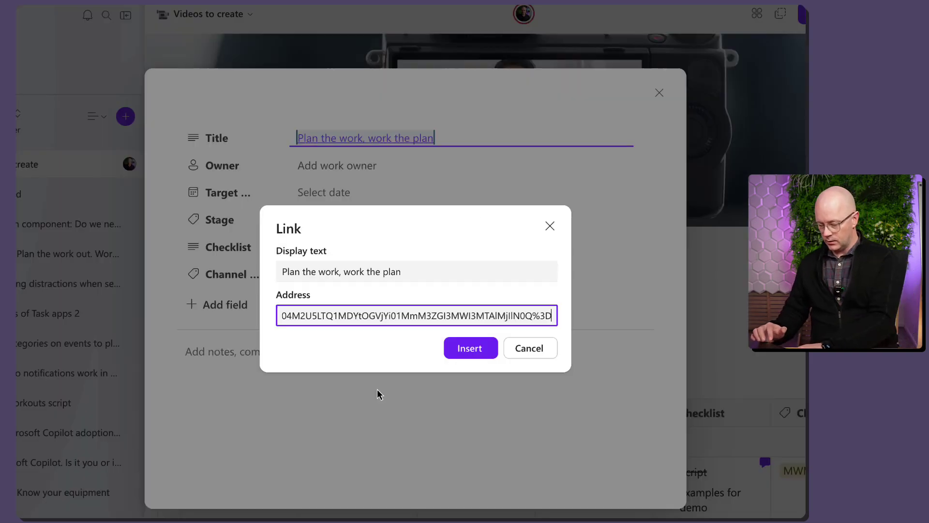
{"action": "key", "text": "ctrl+a"}
{"action": "key", "text": "BackSpace"}
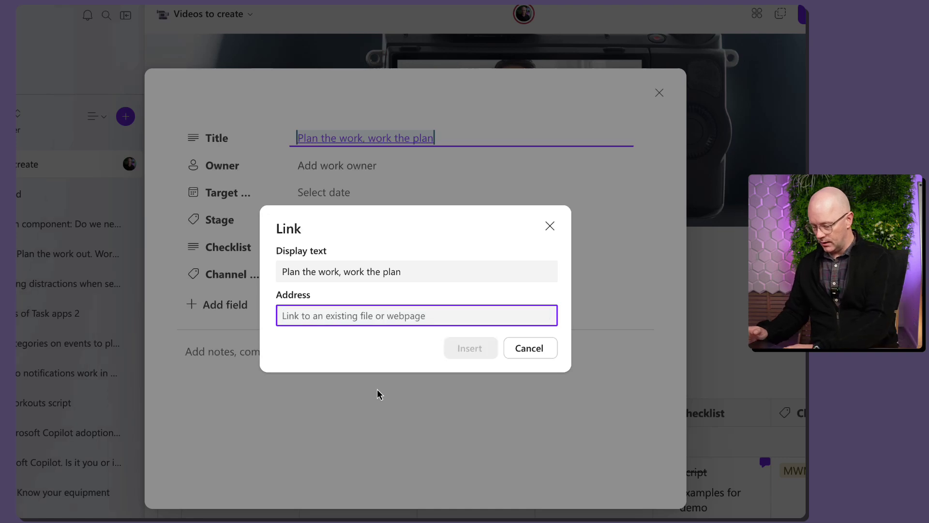
{"action": "key", "text": "ctrl+v"}
{"action": "left_click", "coordinate": [489, 347]}
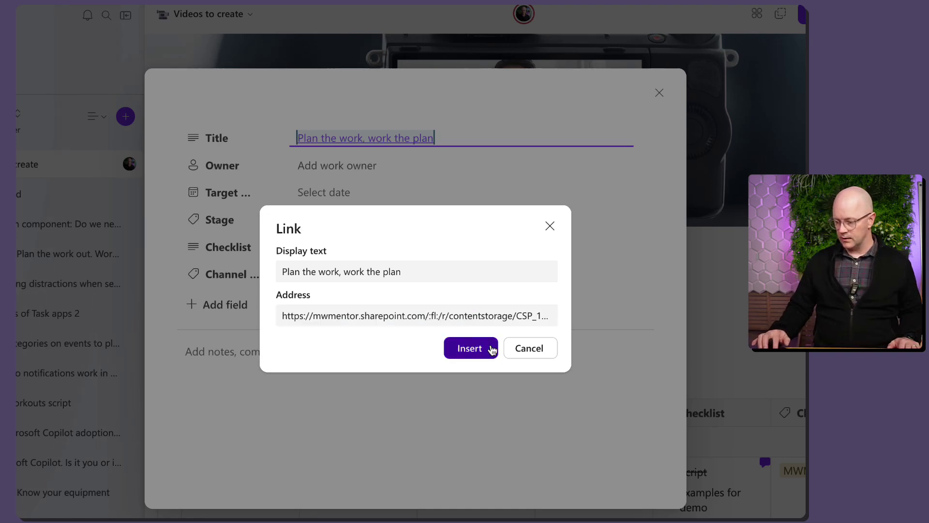
{"action": "left_click", "coordinate": [658, 93]}
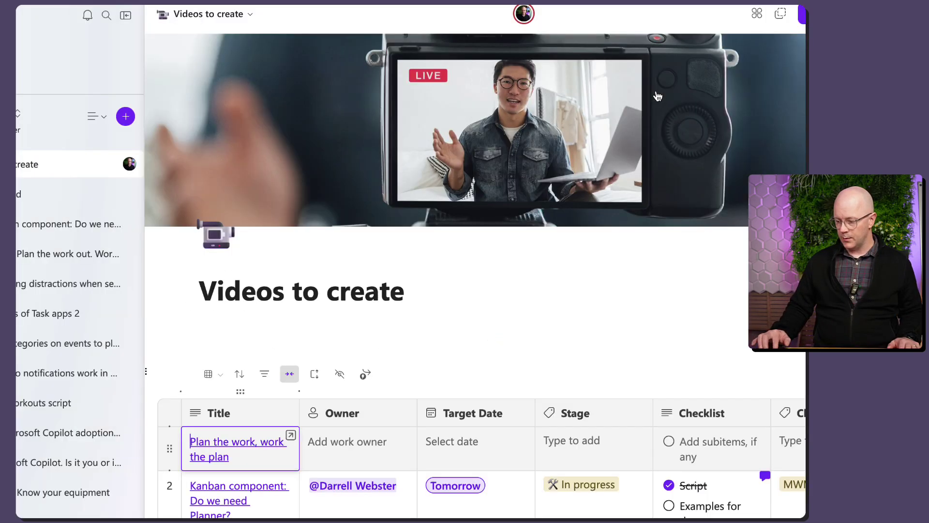
{"action": "left_click", "coordinate": [234, 450]}
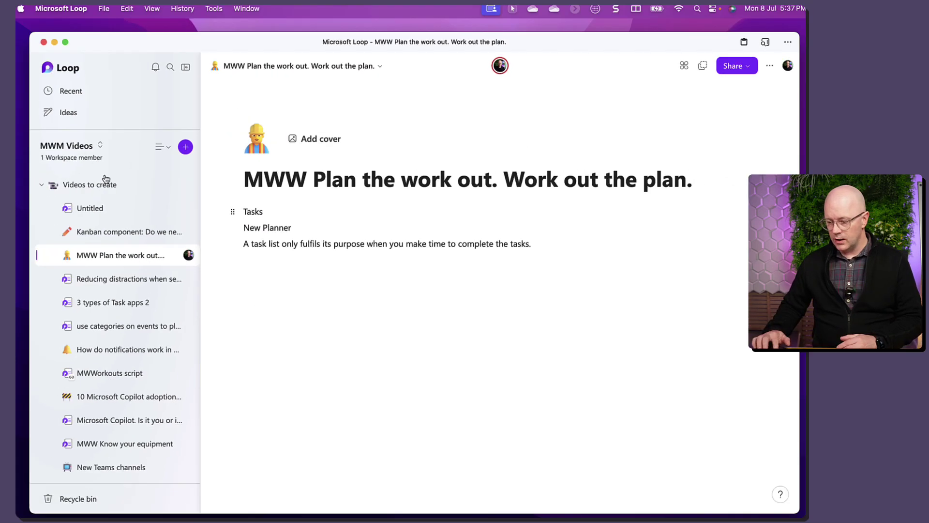
{"action": "left_click", "coordinate": [106, 183]}
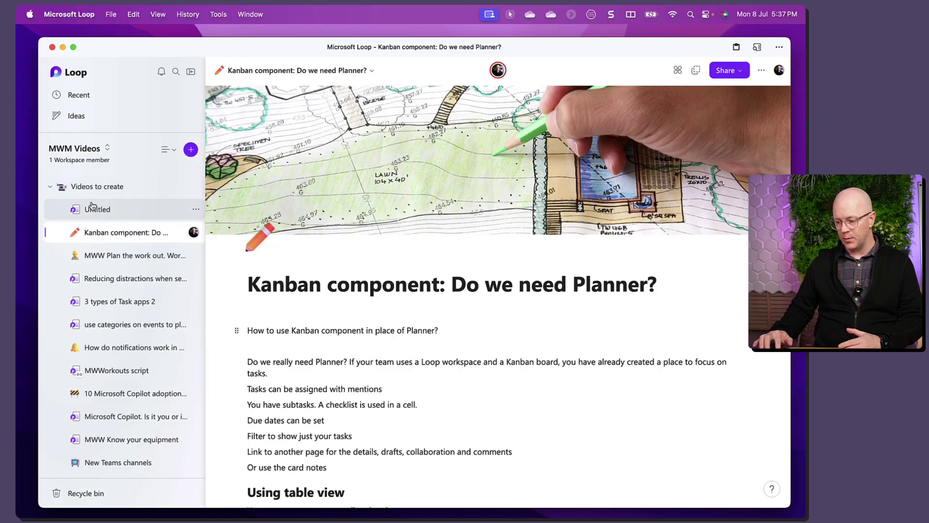
From the Videos to create table, follow the Kanban component task's title link to its notes page
{"action": "left_click", "coordinate": [97, 187]}
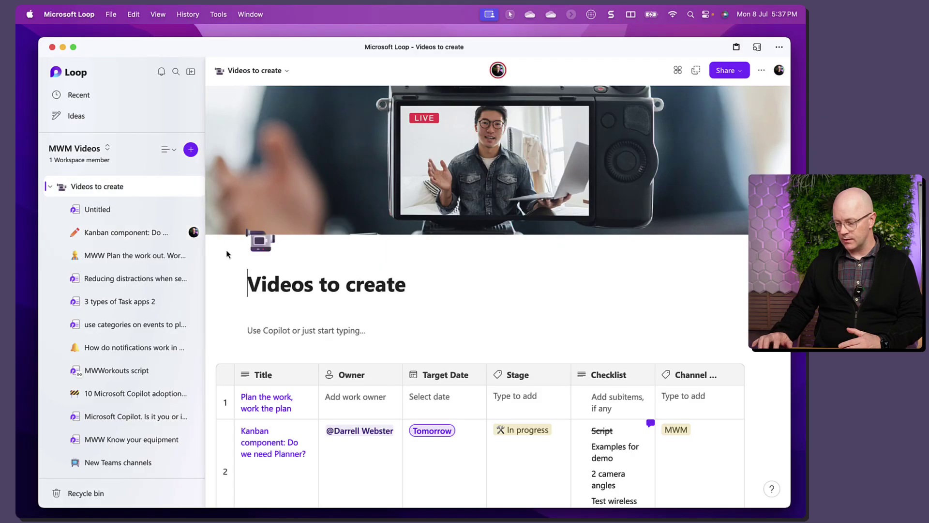
{"action": "left_click", "coordinate": [319, 431]}
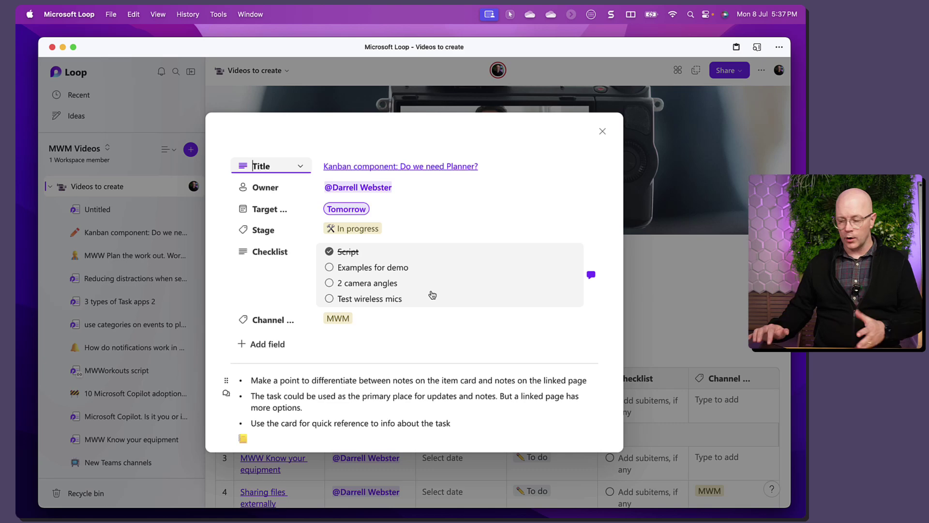
{"action": "left_click", "coordinate": [603, 131]}
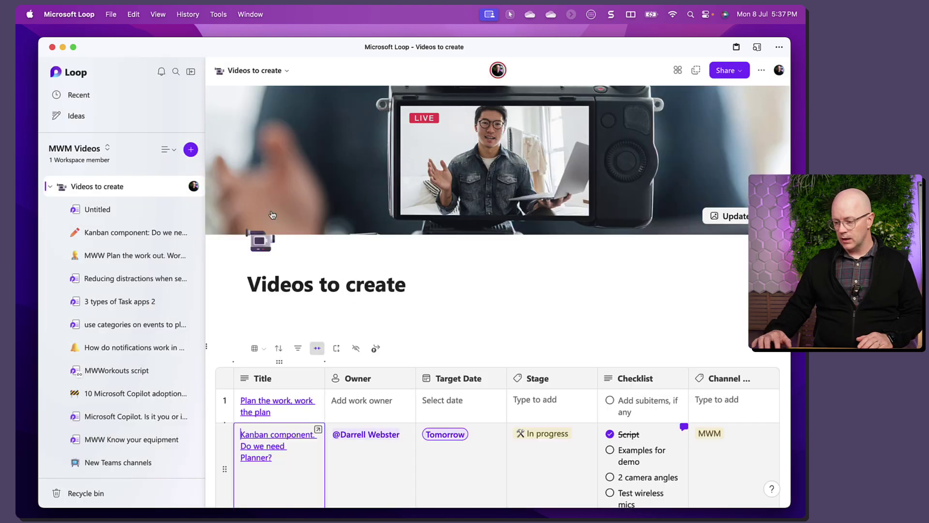
{"action": "left_click", "coordinate": [133, 233]}
{"action": "scroll", "coordinate": [325, 277], "scroll_direction": "down", "scroll_amount": 4}
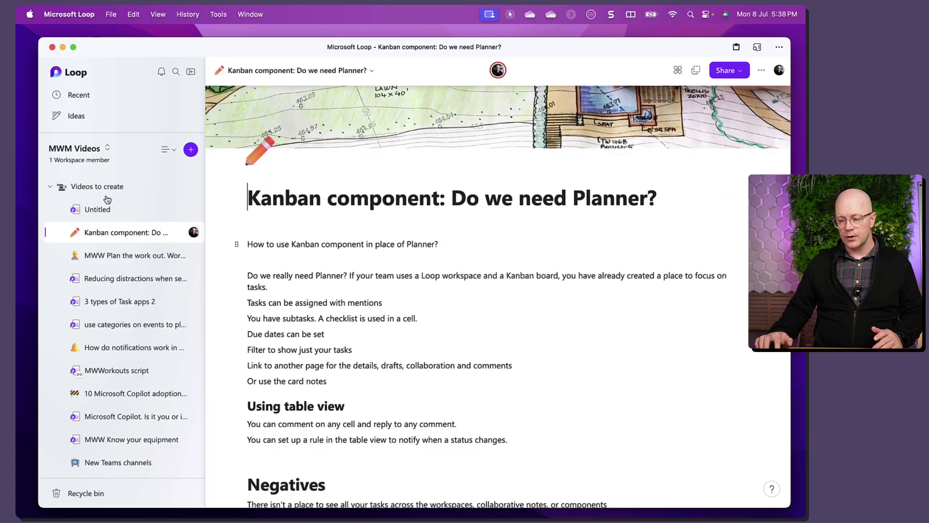
{"action": "left_click", "coordinate": [107, 191]}
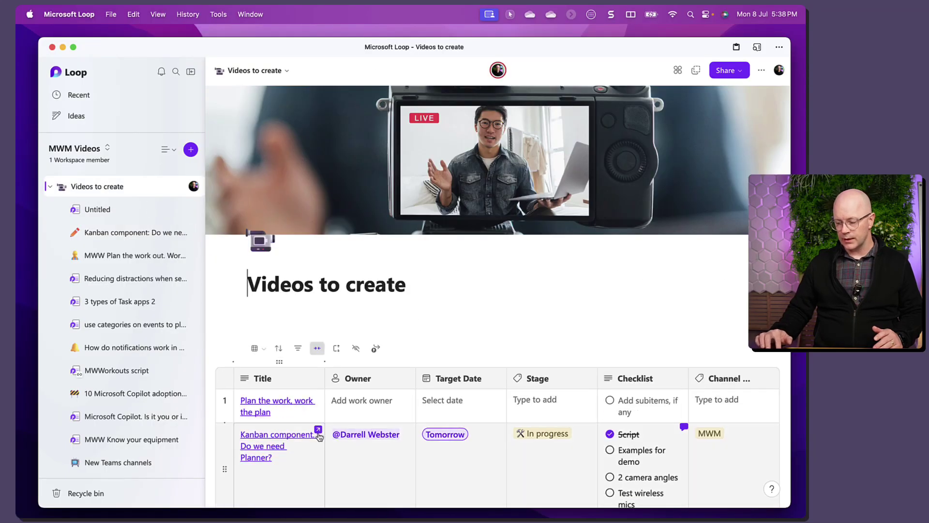
{"action": "left_click", "coordinate": [318, 435]}
{"action": "left_click", "coordinate": [318, 423]}
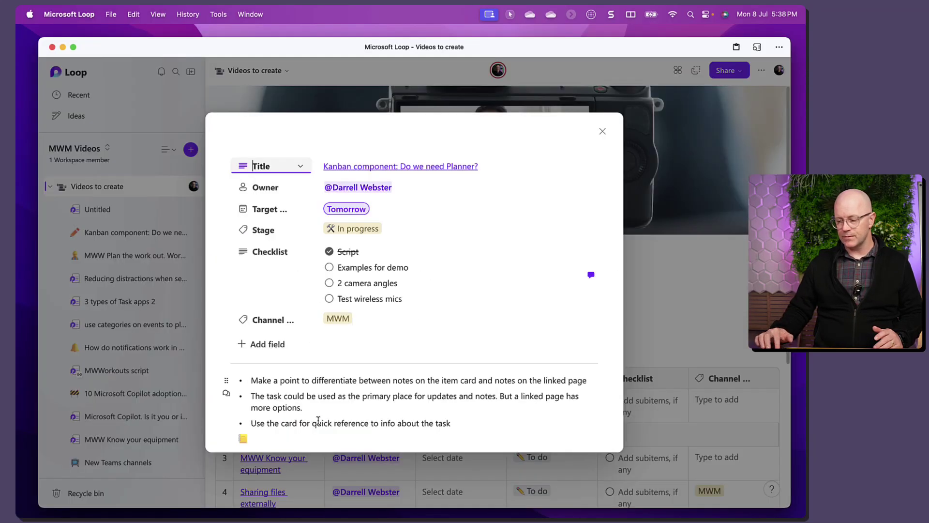